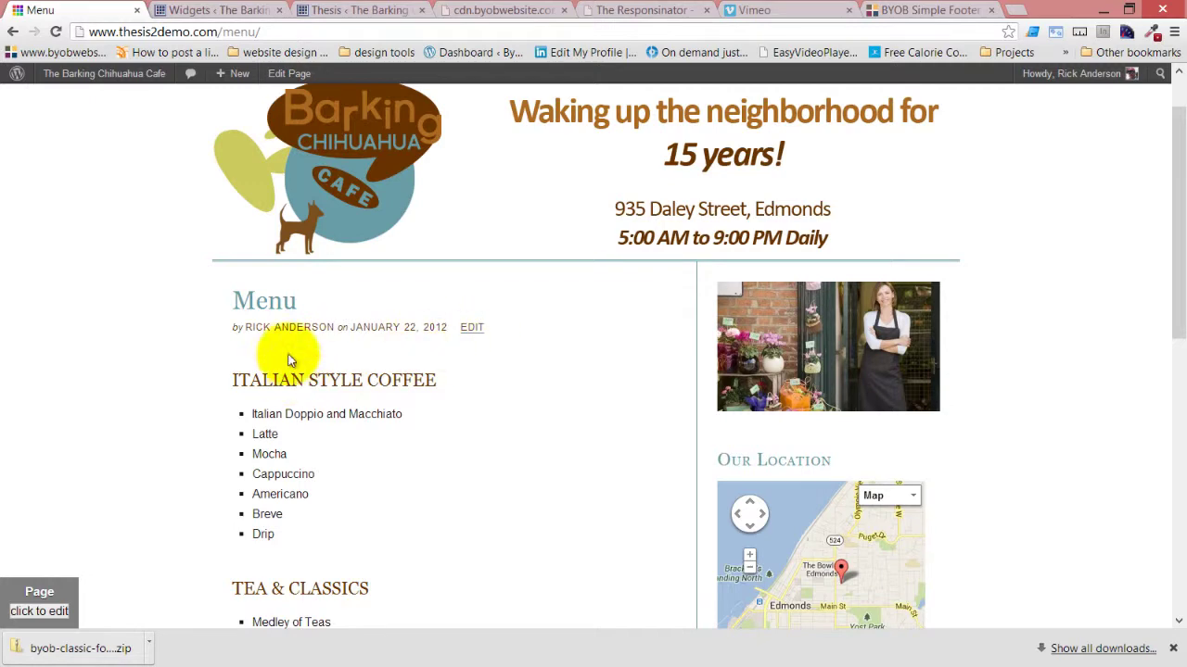
# Open the content display options of the Classic Responsive skin in Thesis
pyautogui.scroll(-3, 430, 427)
pyautogui.scroll(4, 429, 426)
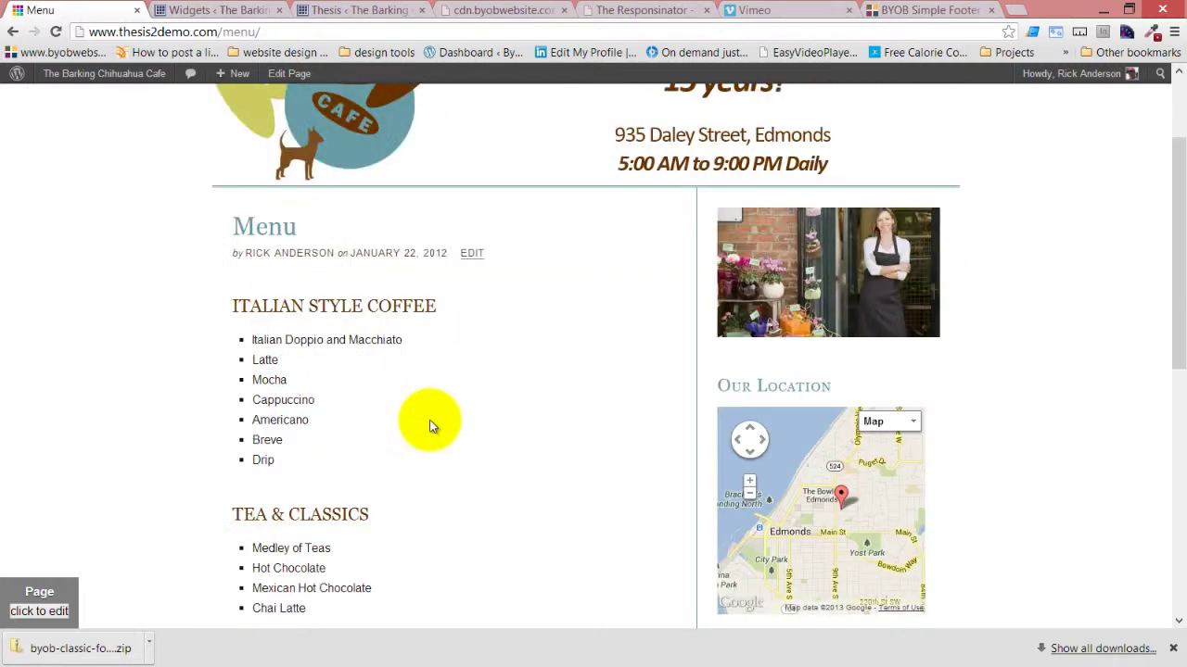
pyautogui.click(239, 8)
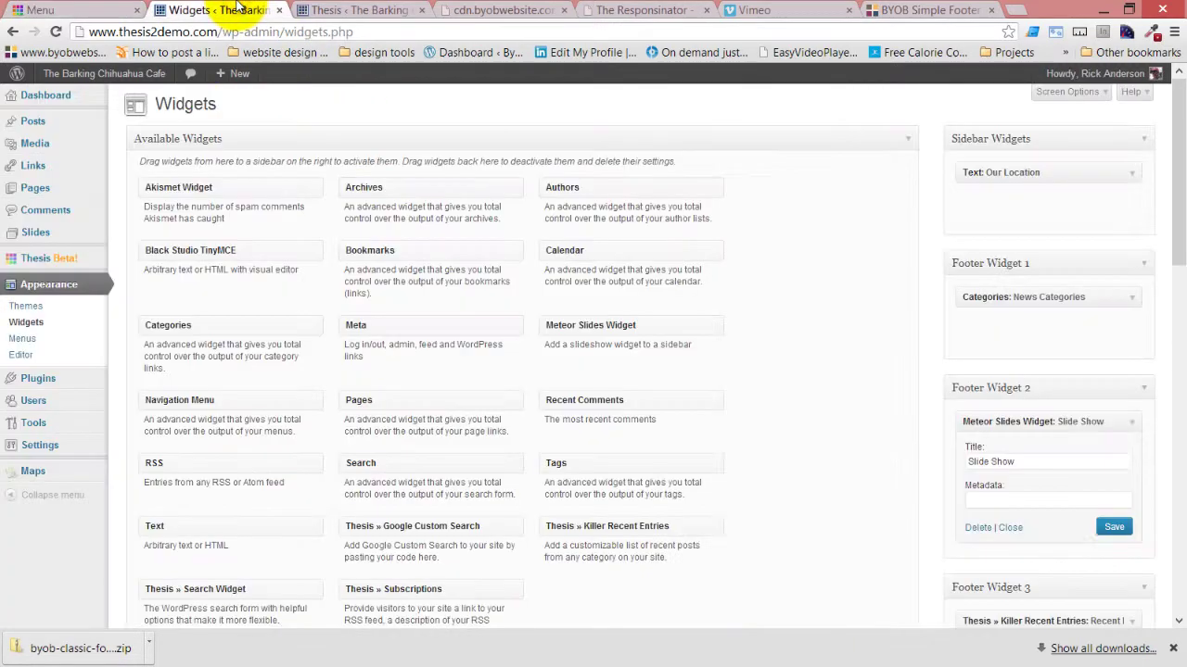
pyautogui.click(353, 8)
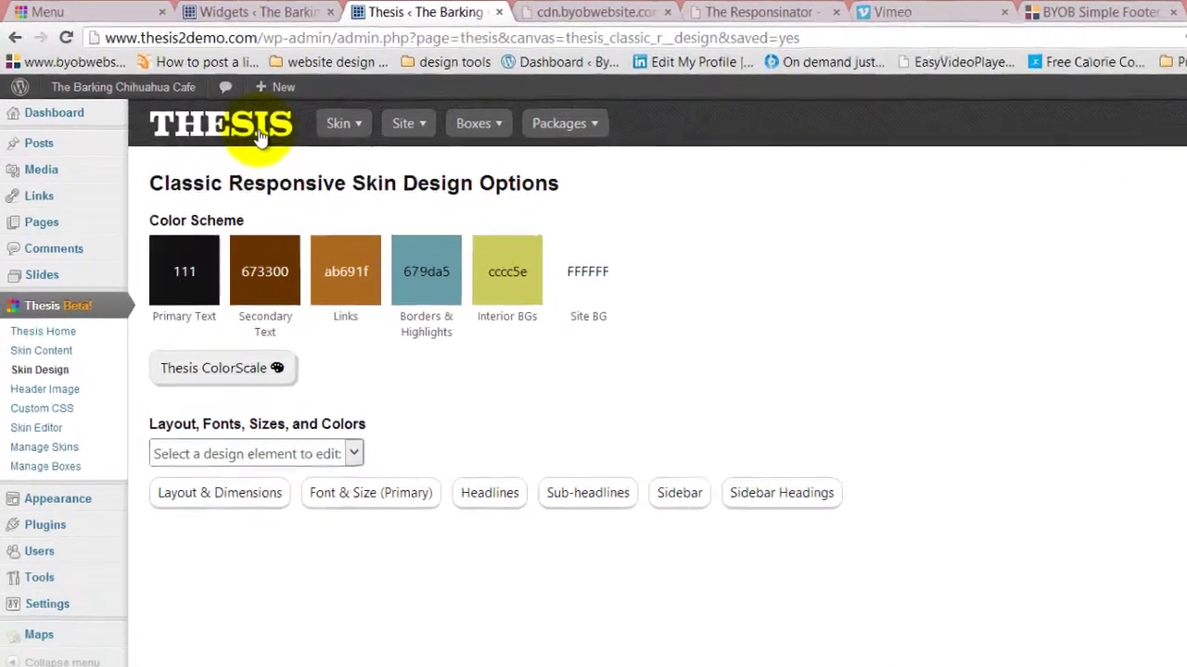
pyautogui.click(338, 123)
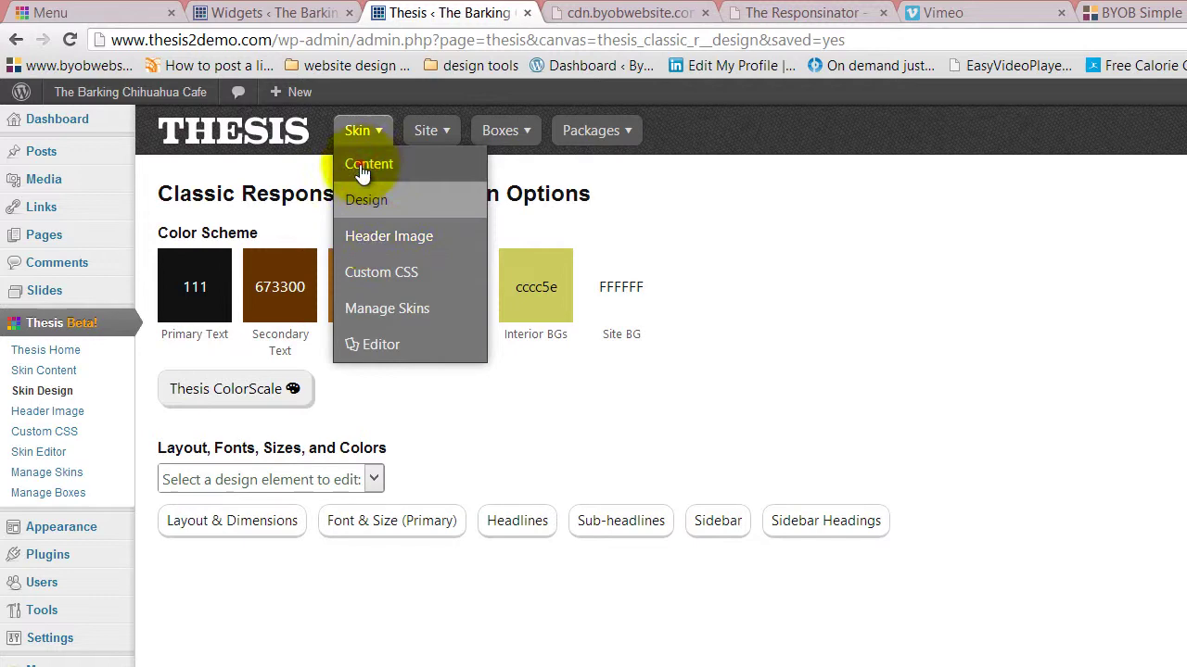
pyautogui.click(361, 173)
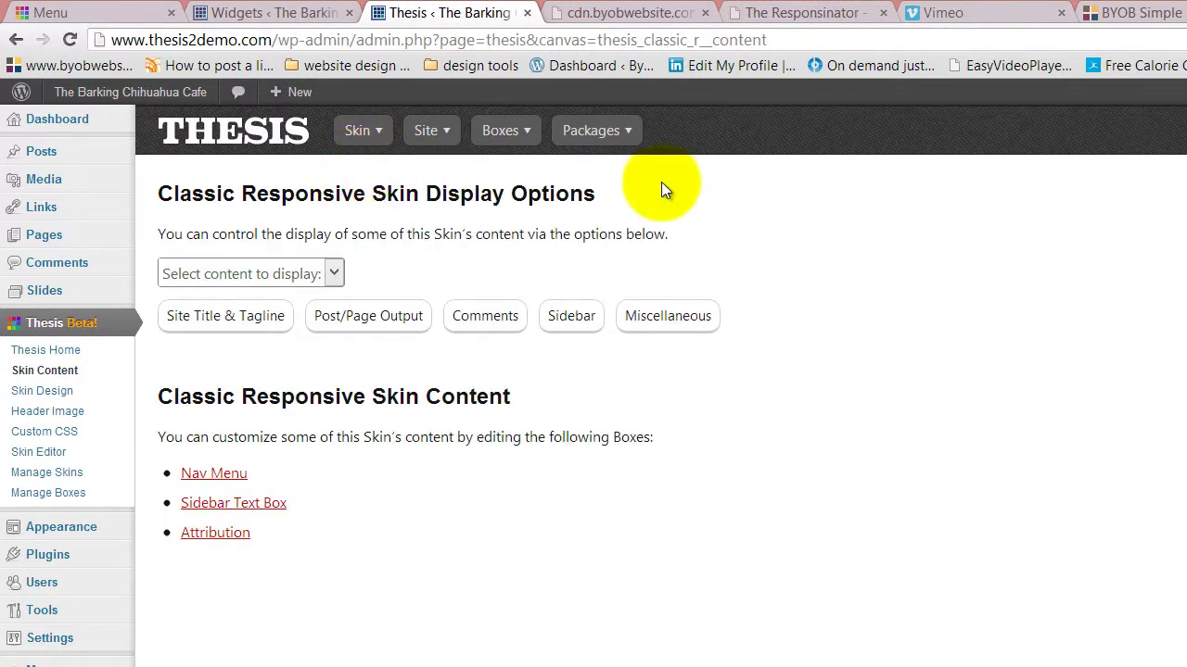
# Turn off Author and Date in the Post/Page Output options and save the display options
pyautogui.click(384, 321)
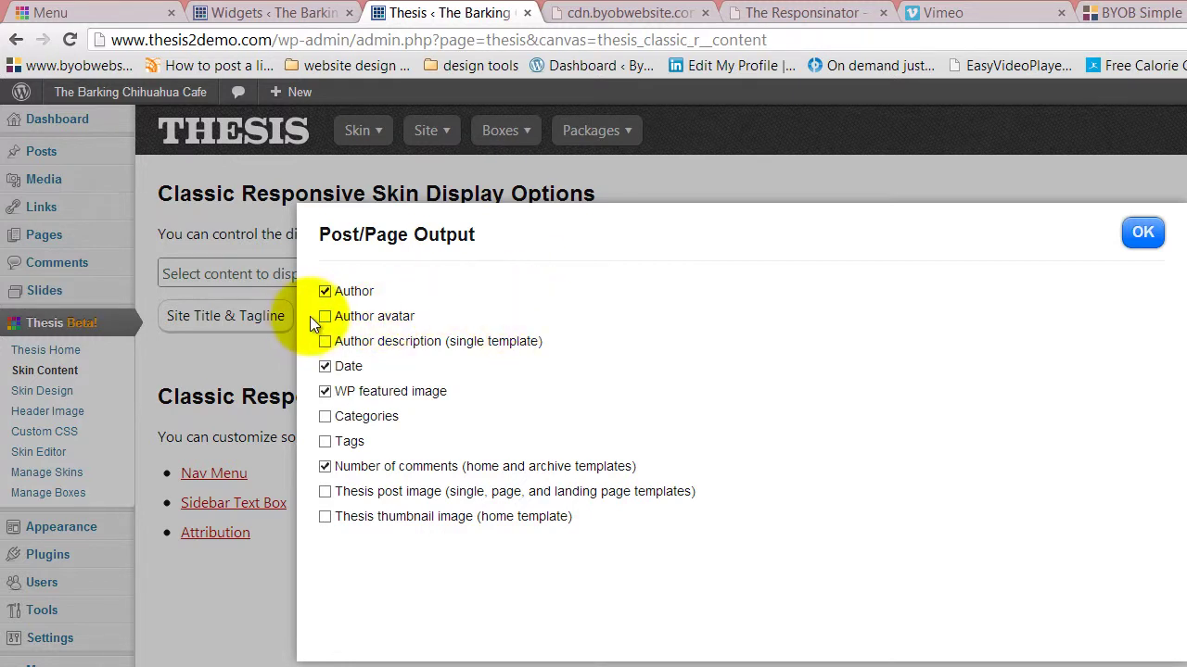
pyautogui.click(325, 292)
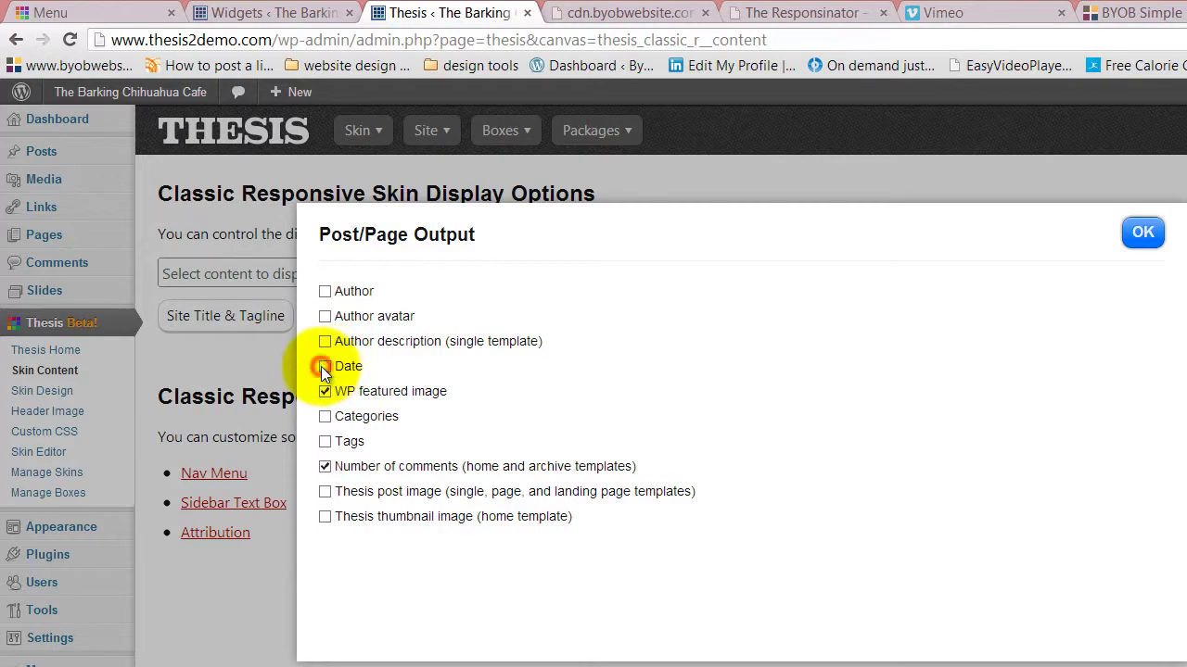
pyautogui.click(324, 367)
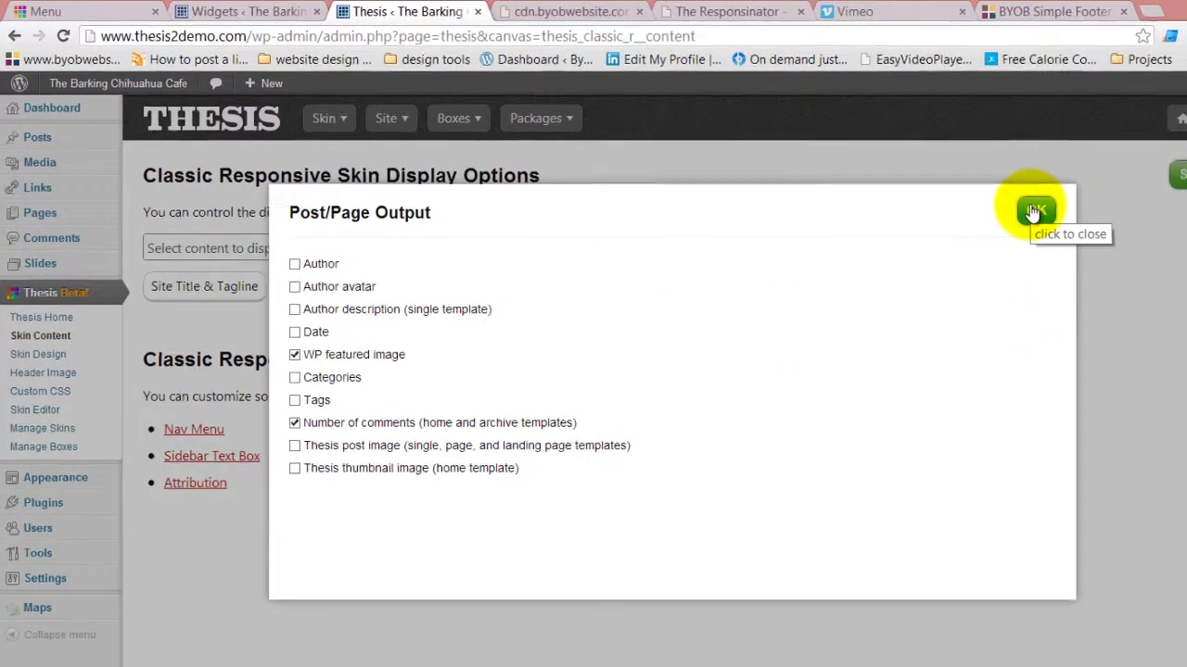
pyautogui.click(1142, 232)
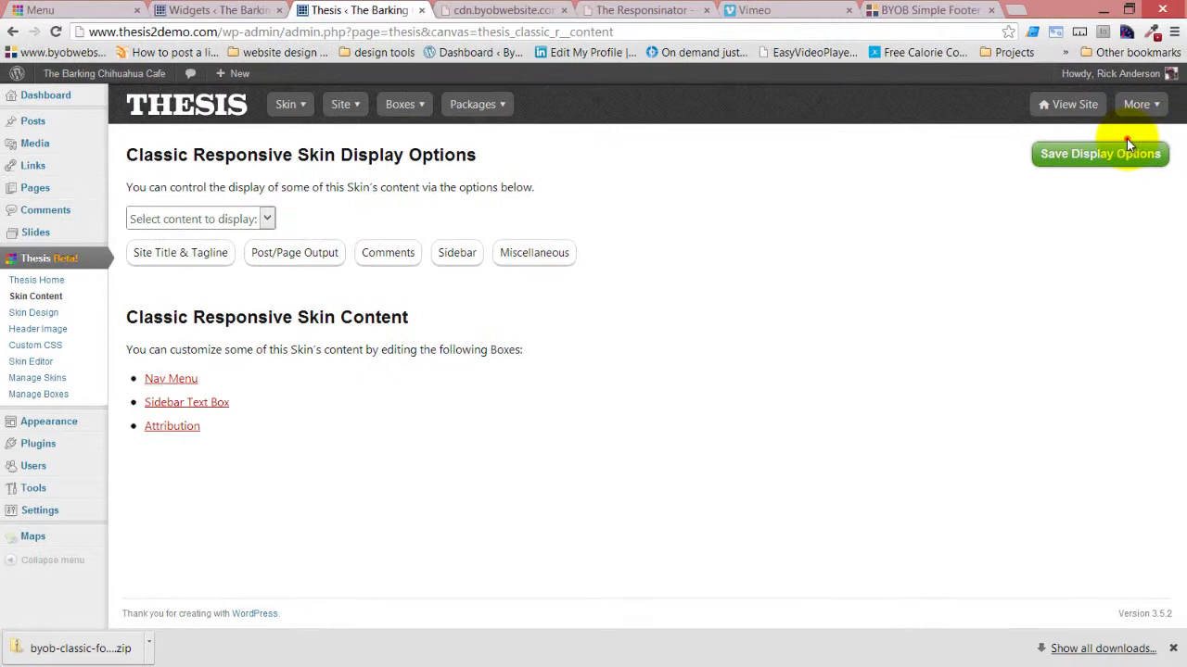
pyautogui.click(1133, 155)
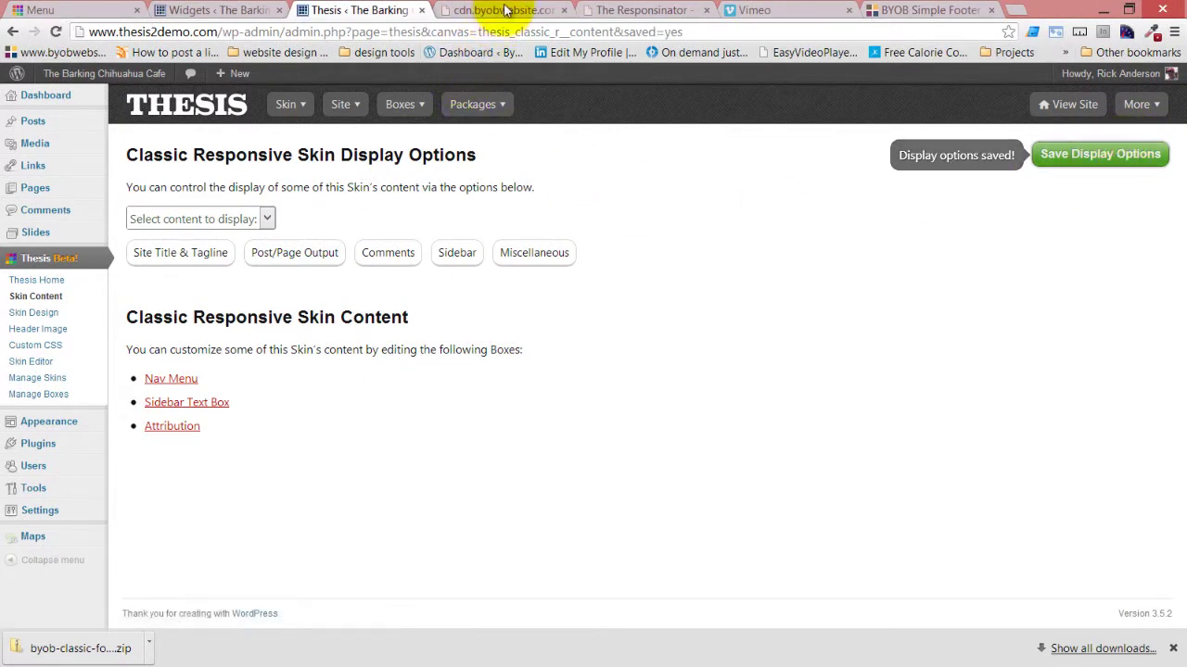
# Reload the cafe site's Menu page and check the area beneath its title
pyautogui.click(88, 7)
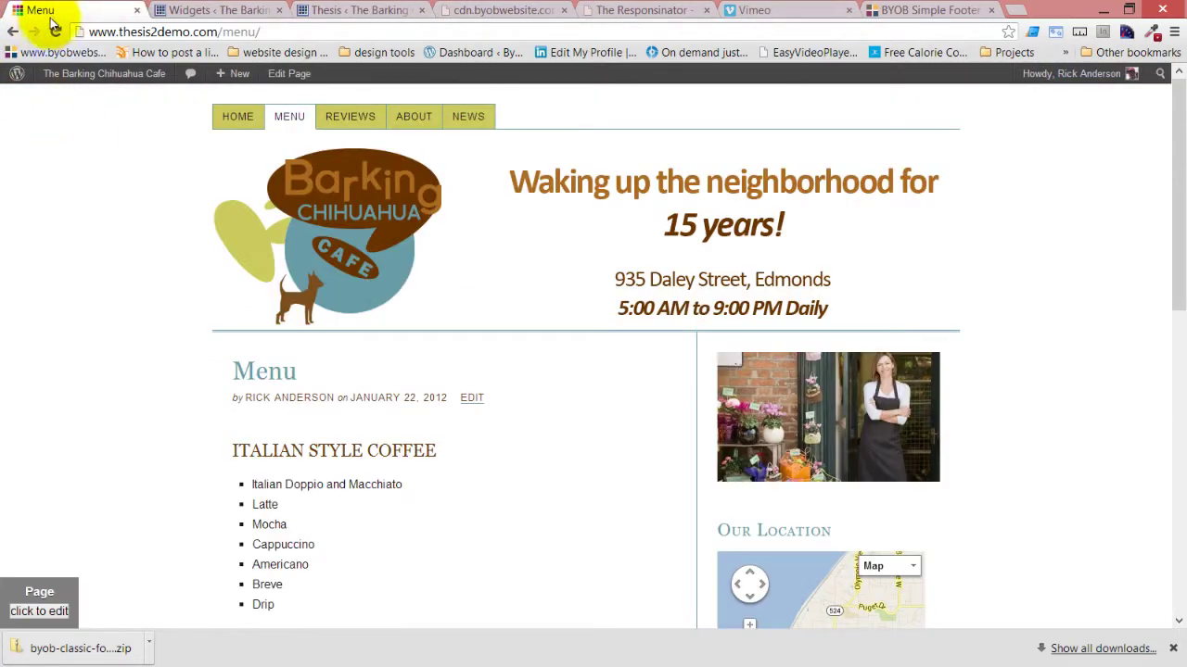
pyautogui.click(54, 33)
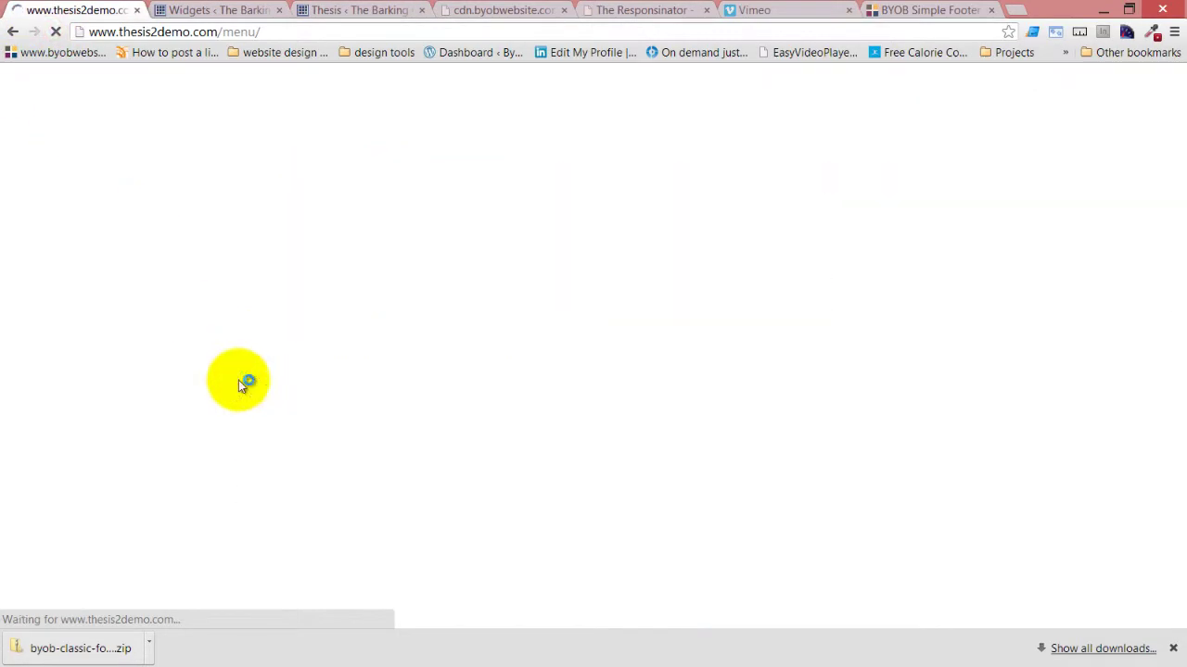
pyautogui.scroll(-2, 193, 399)
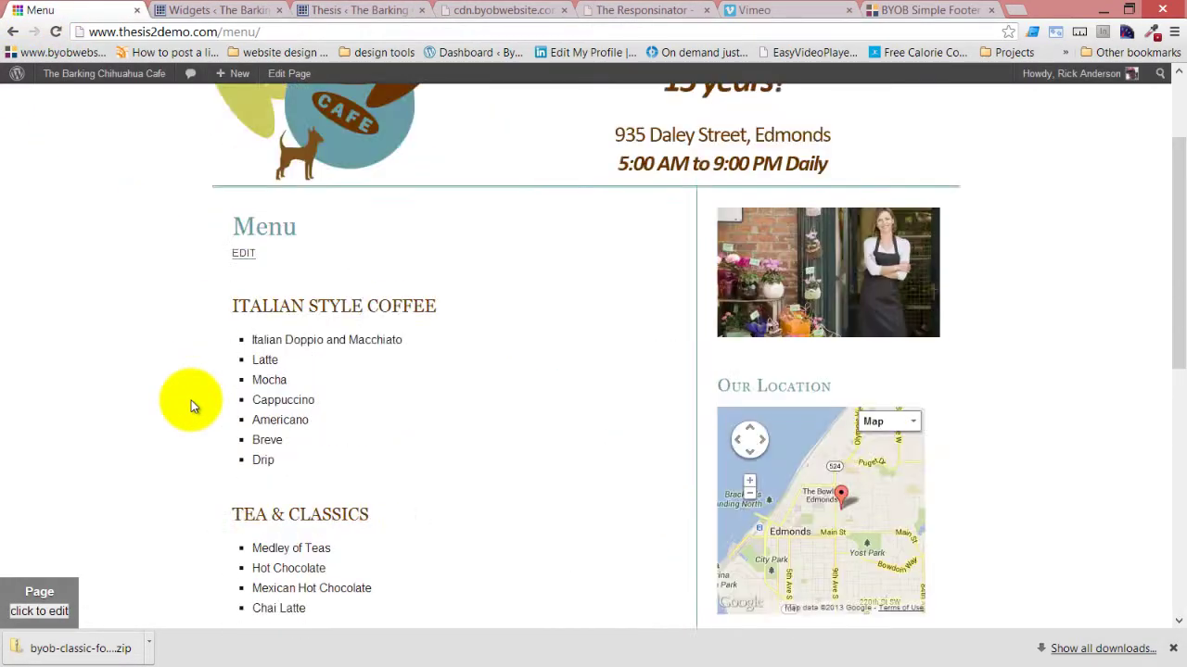
pyautogui.scroll(2, 194, 405)
# Open the folk art post from the site's News page and look through its byline and content
pyautogui.click(470, 116)
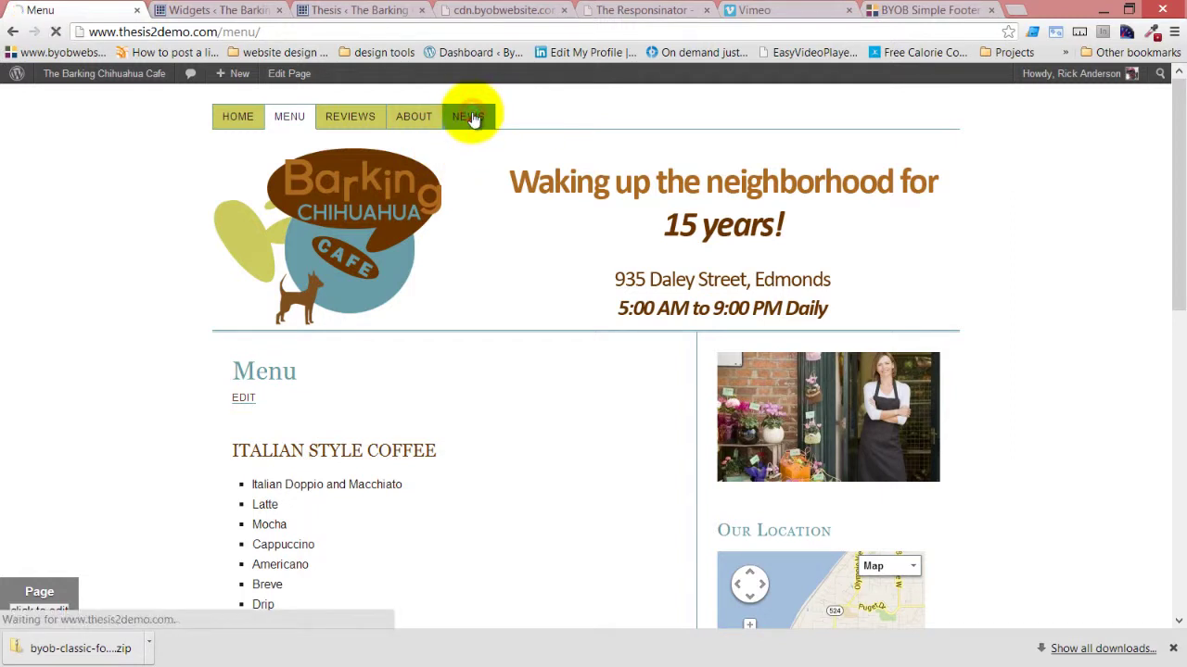
pyautogui.click(391, 377)
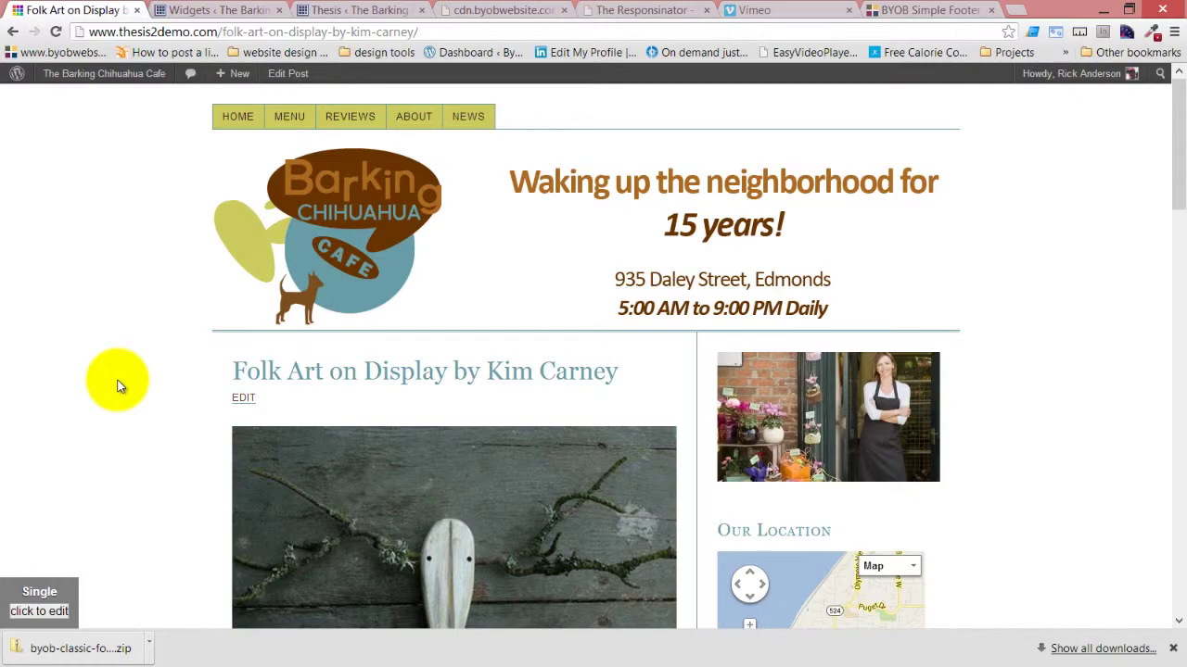
pyautogui.scroll(-15, 123, 359)
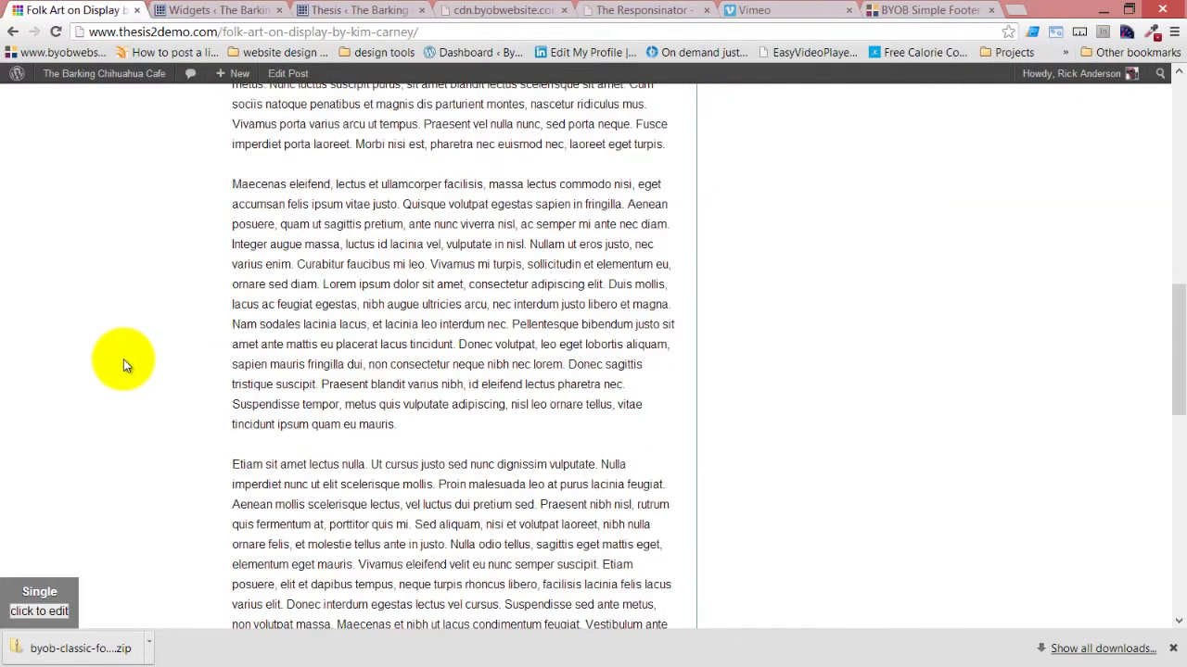
pyautogui.scroll(15, 123, 366)
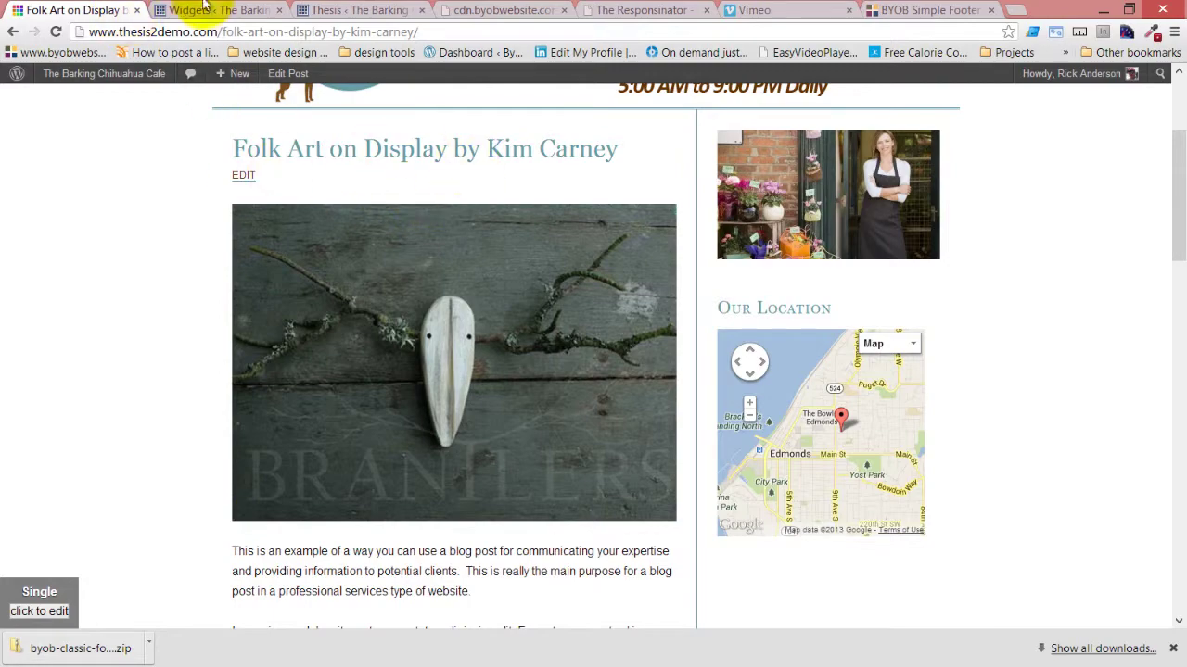
# Enable Author, Author avatar, Author description, Date and Categories in the skin's Post/Page Output options and save the display options
pyautogui.click(216, 10)
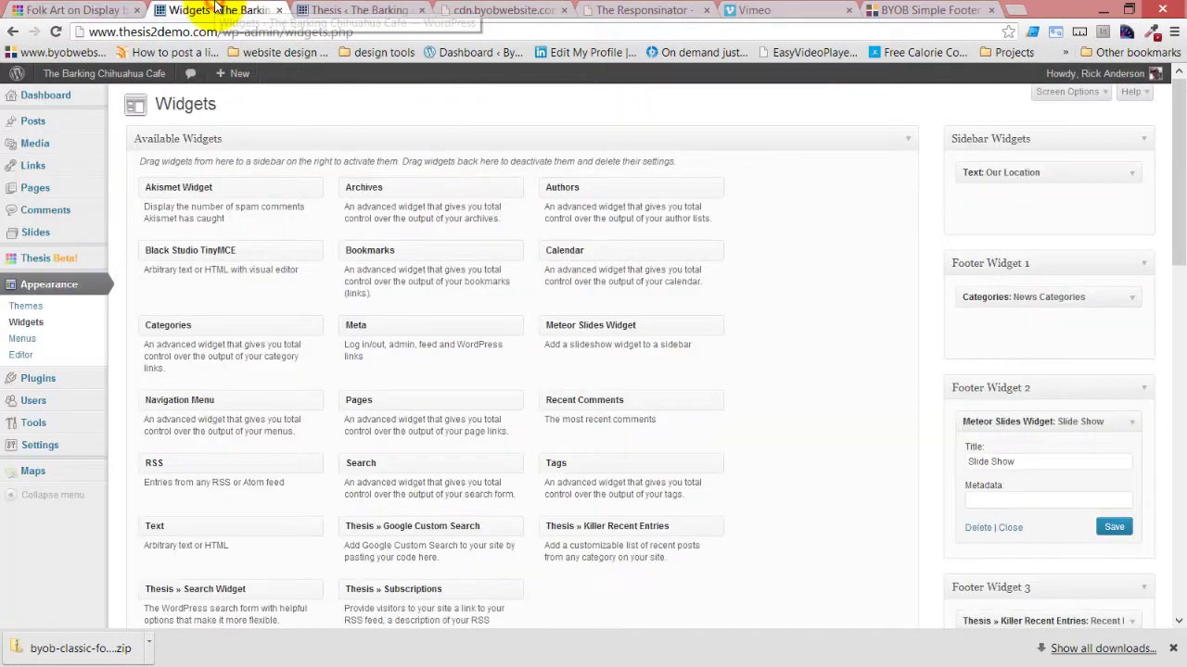
pyautogui.click(362, 10)
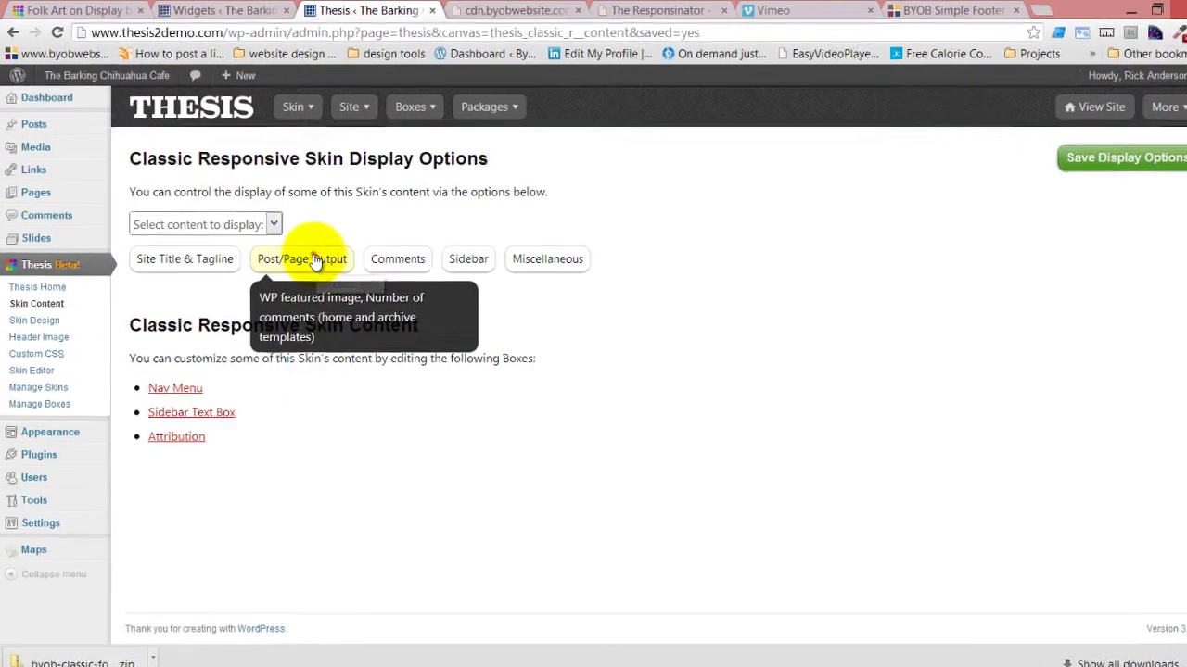
pyautogui.click(298, 253)
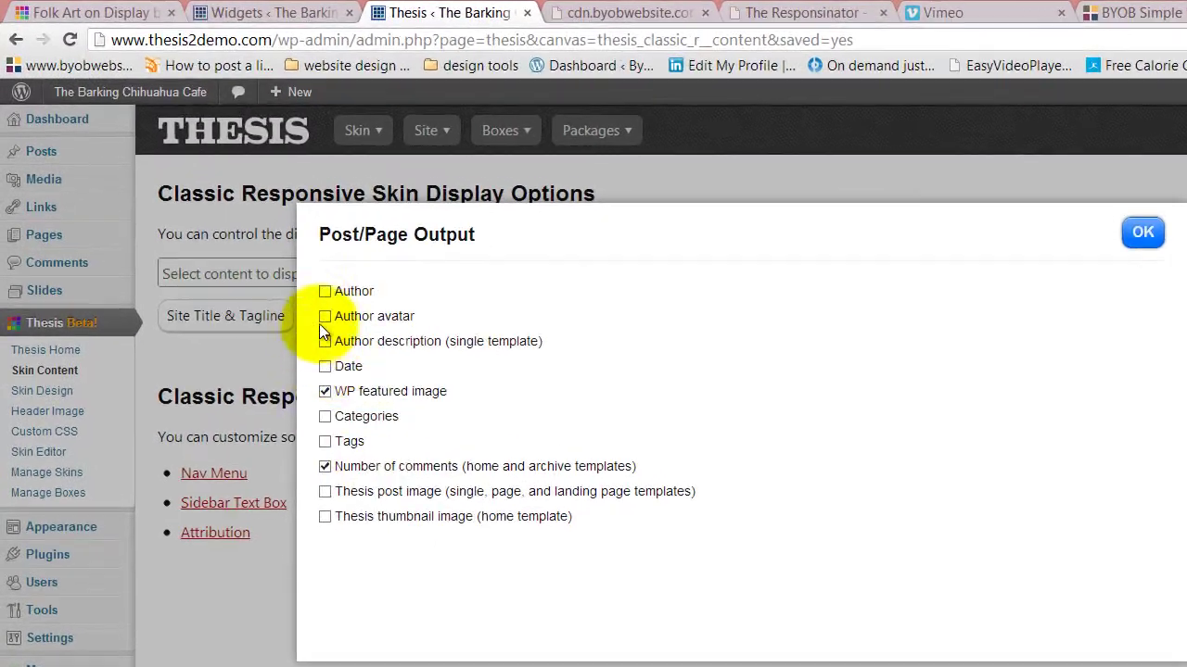
pyautogui.click(324, 292)
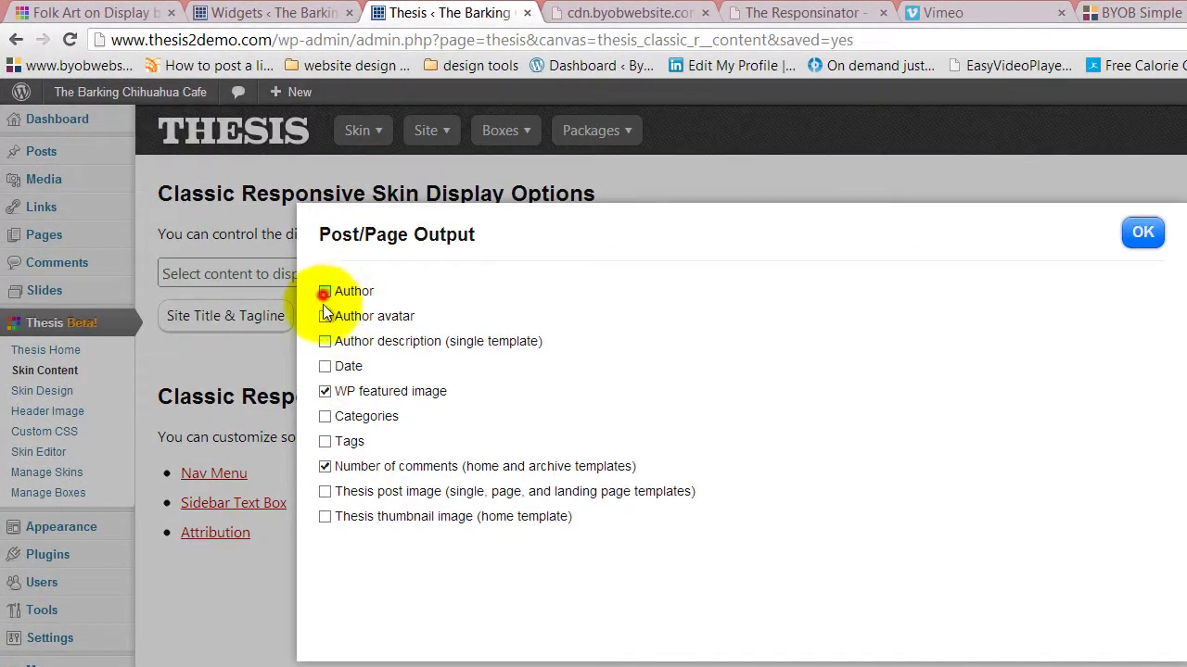
pyautogui.click(325, 316)
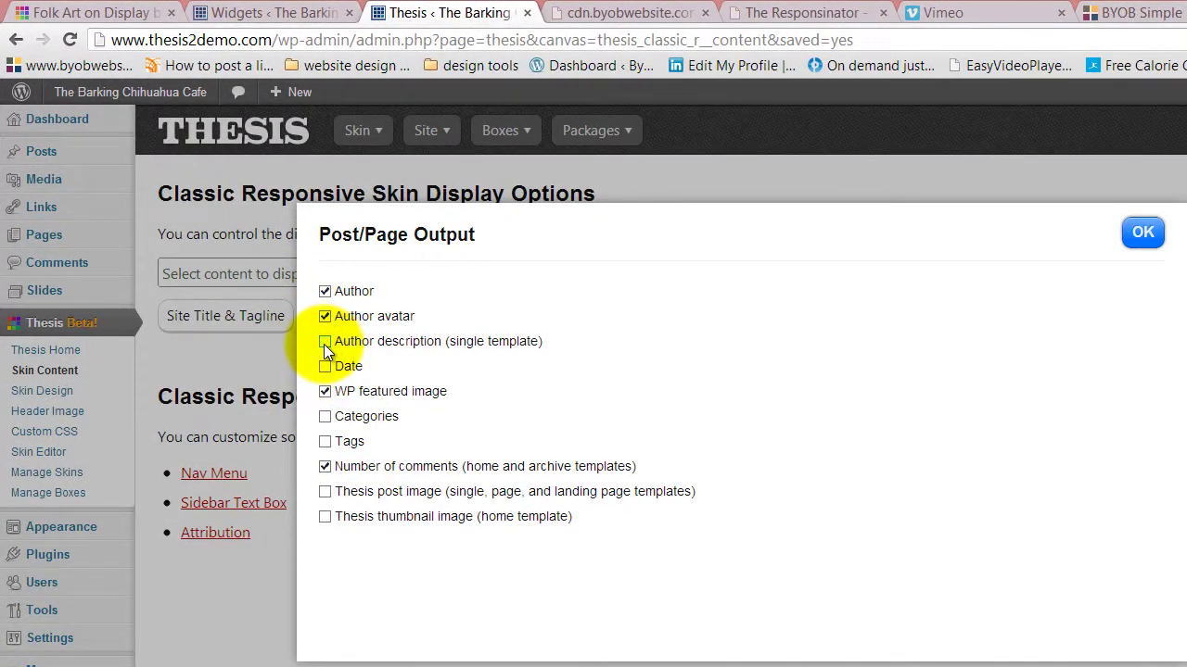
pyautogui.click(325, 342)
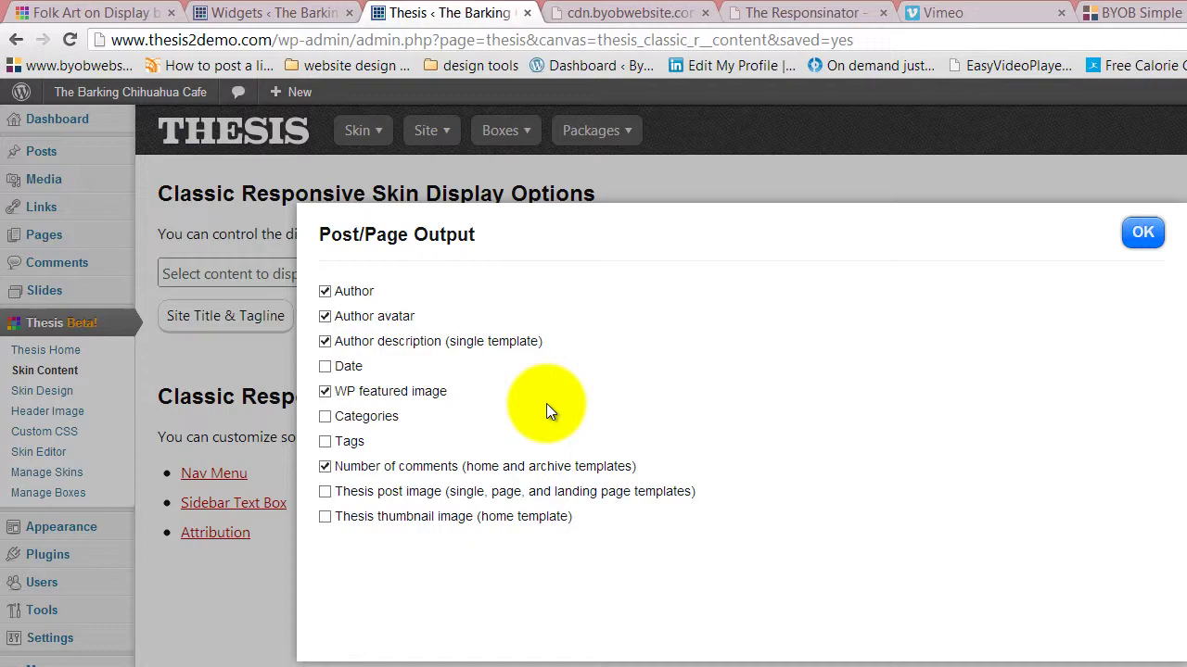
pyautogui.click(324, 367)
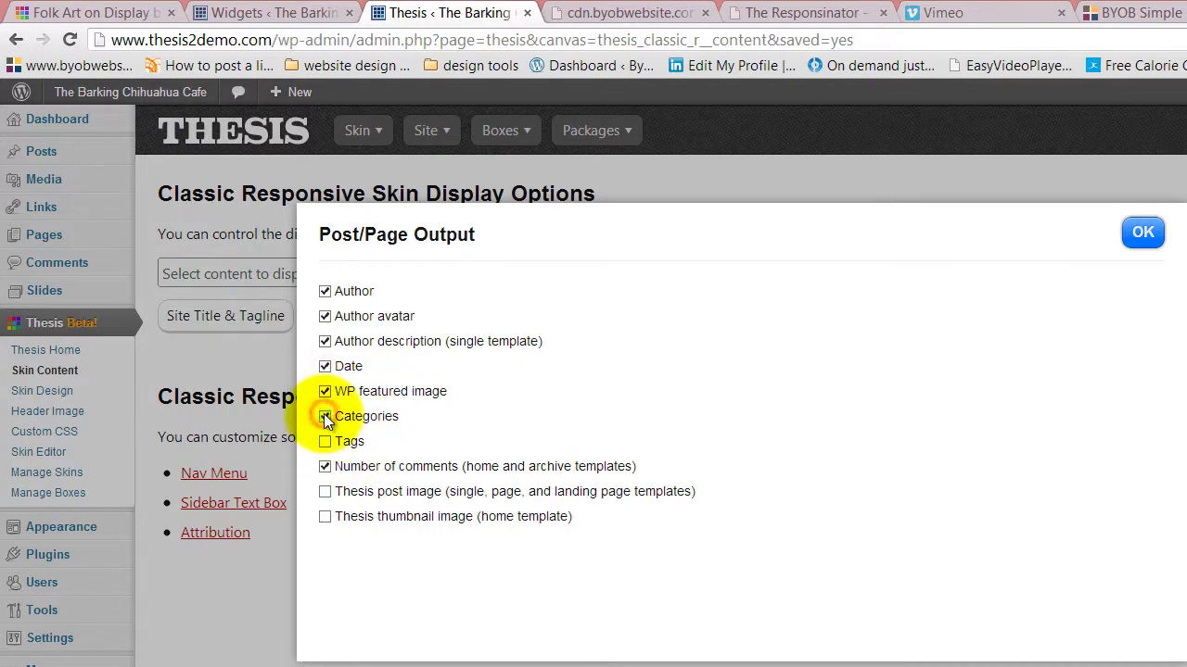
pyautogui.click(1143, 230)
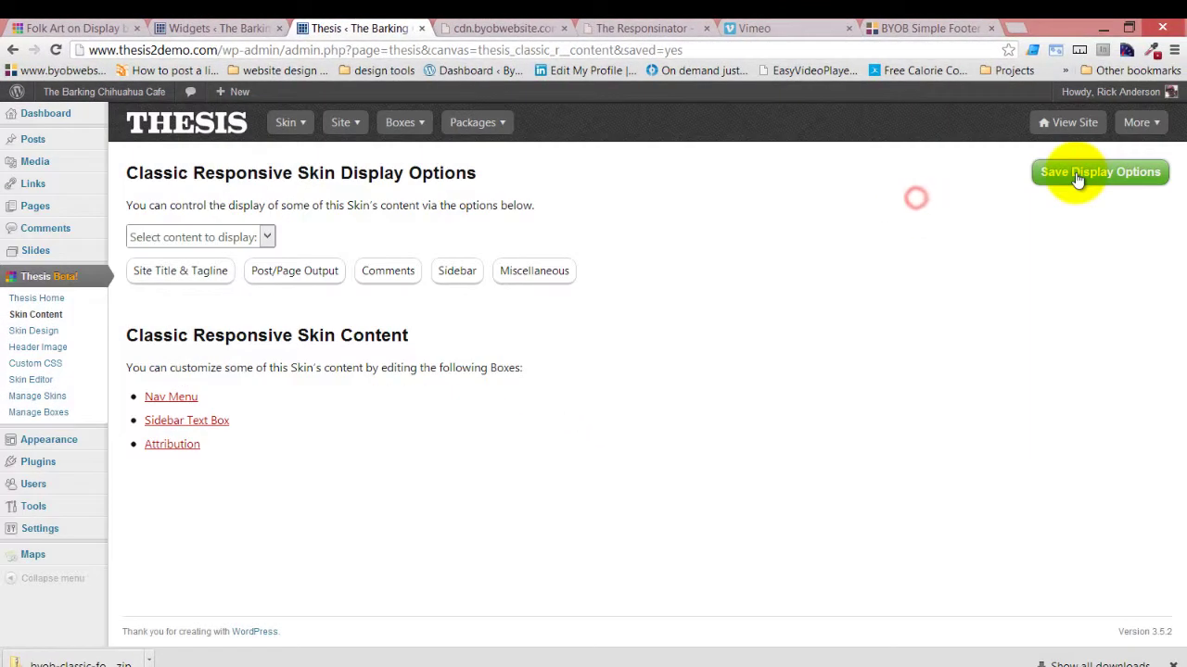
pyautogui.click(1077, 176)
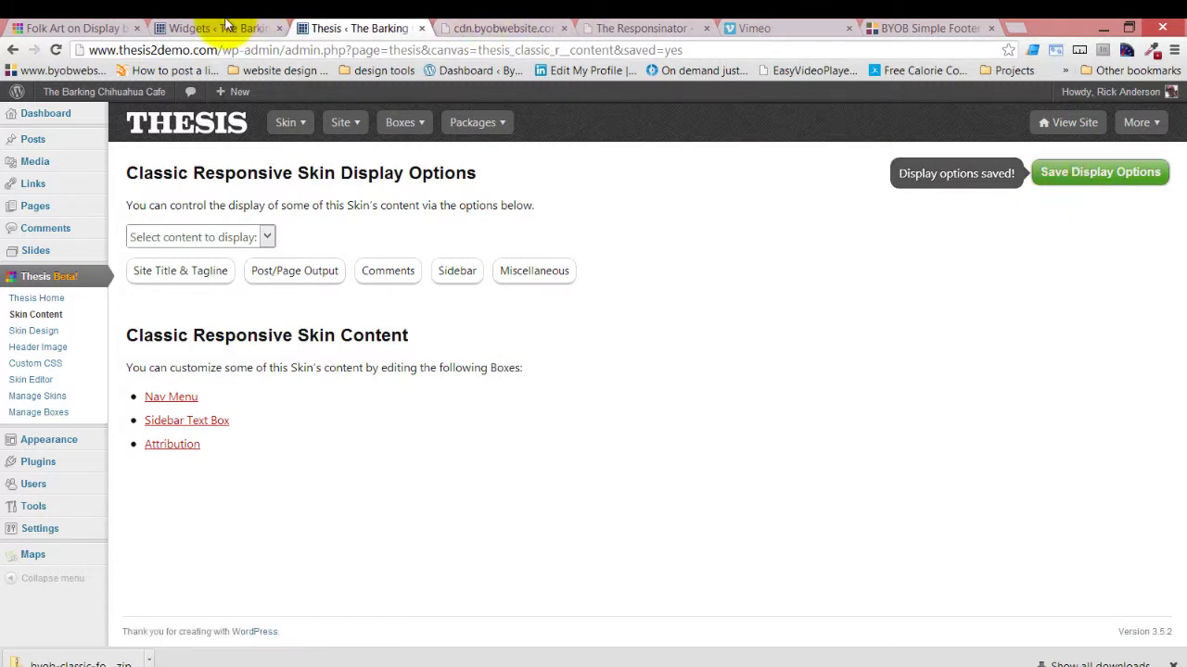
# Reload the folk art post and examine its byline, avatar, category and text
pyautogui.click(83, 28)
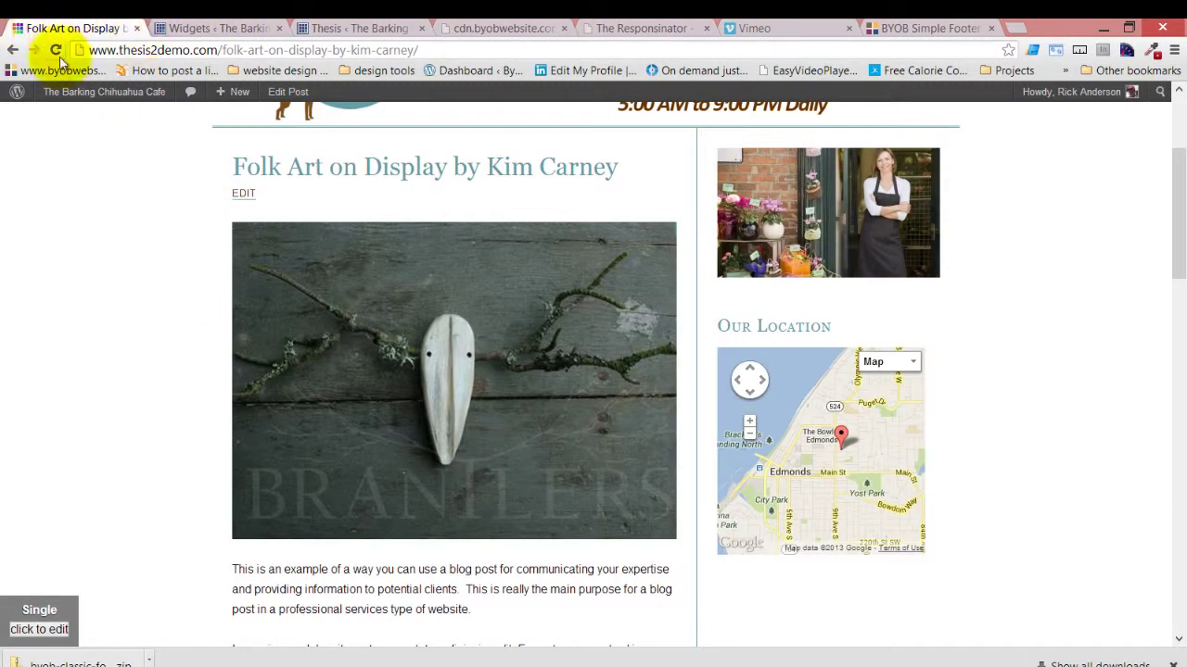
pyautogui.click(55, 51)
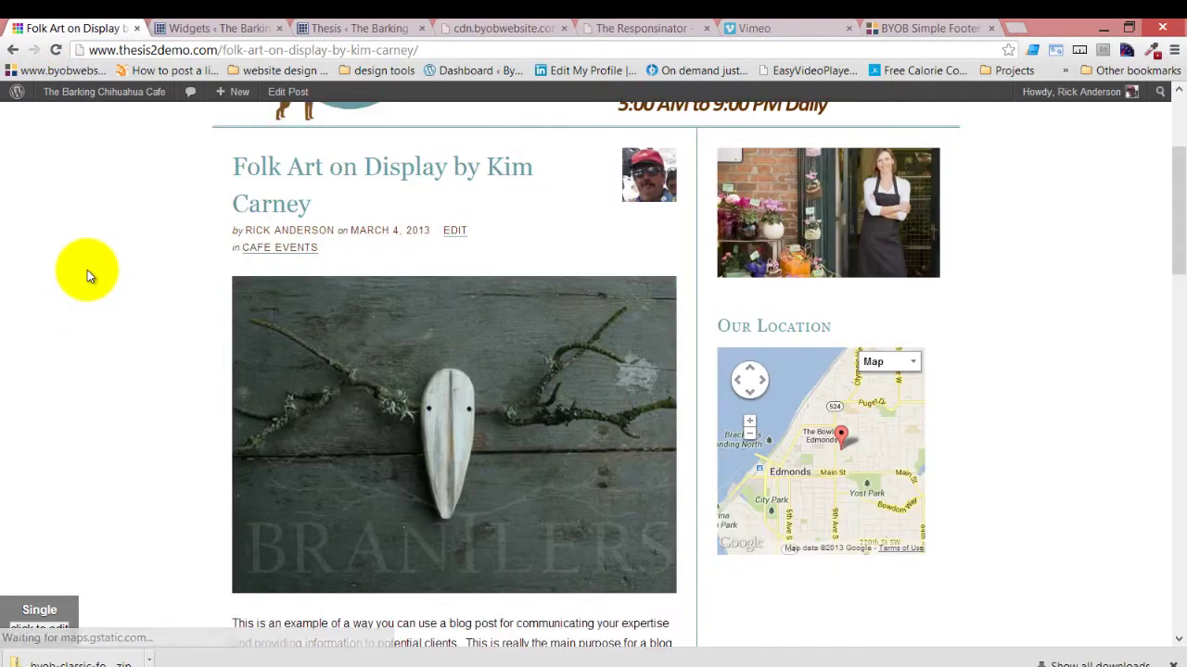
pyautogui.scroll(-10, 89, 263)
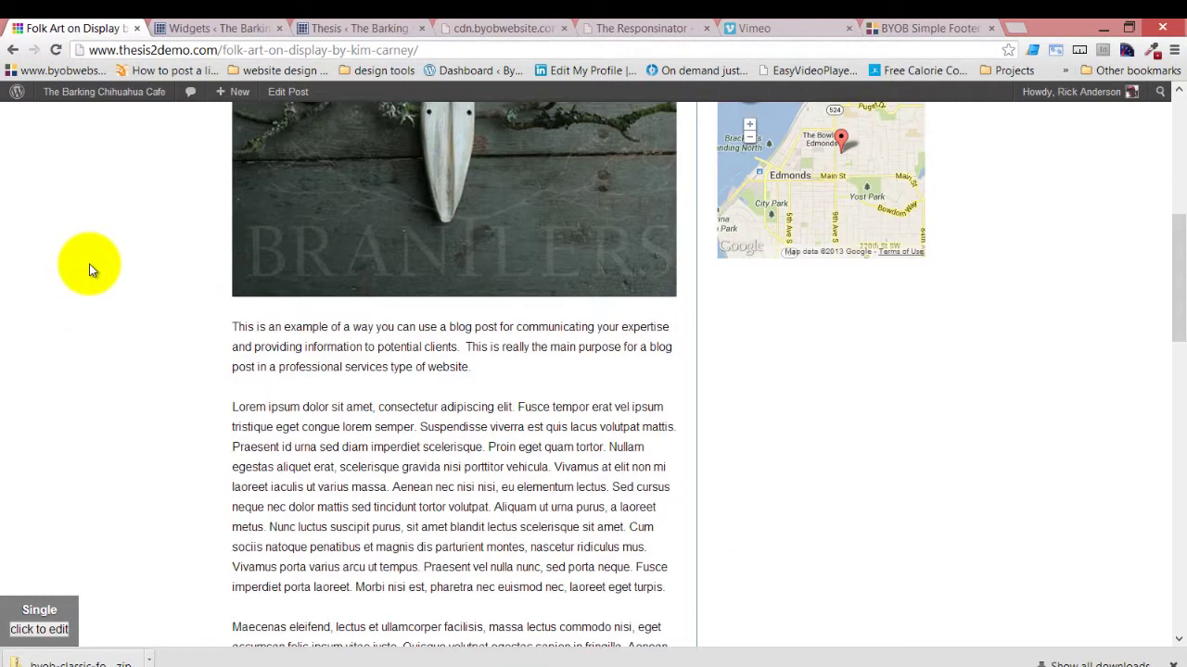
pyautogui.scroll(10, 89, 263)
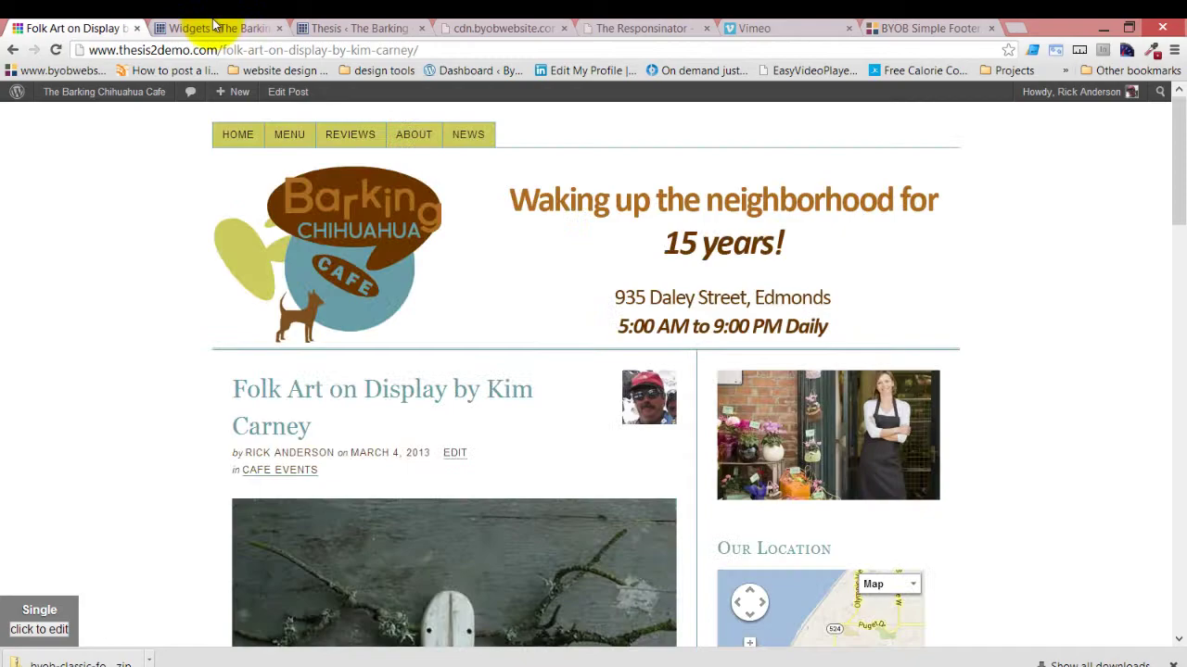
# Enter a biography describing the author as "a real fine fellow" in your WordPress user profile's Biographical Info and update the profile
pyautogui.click(213, 26)
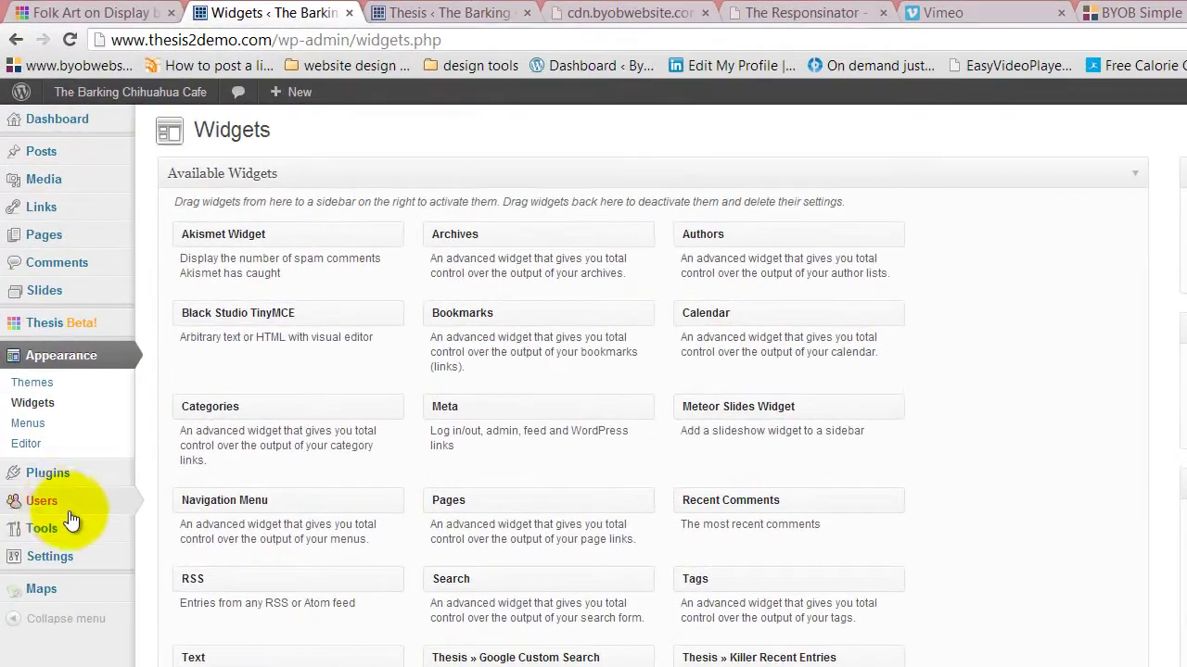
pyautogui.moveTo(55, 506)
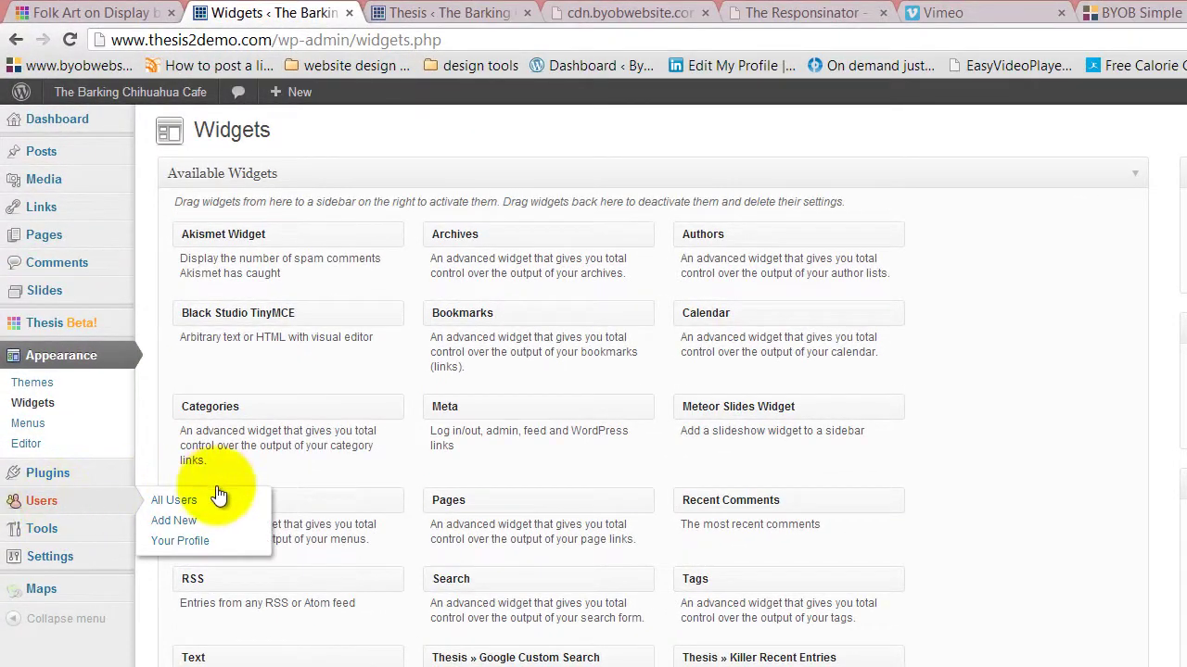
pyautogui.click(201, 547)
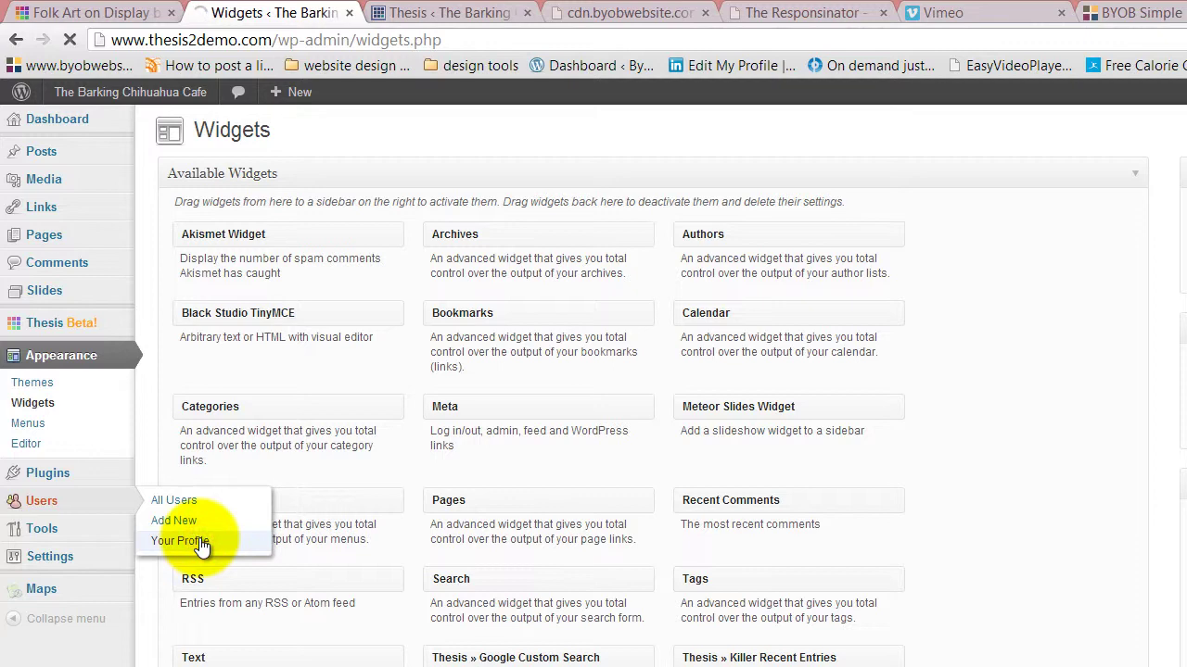
pyautogui.scroll(-4, 259, 500)
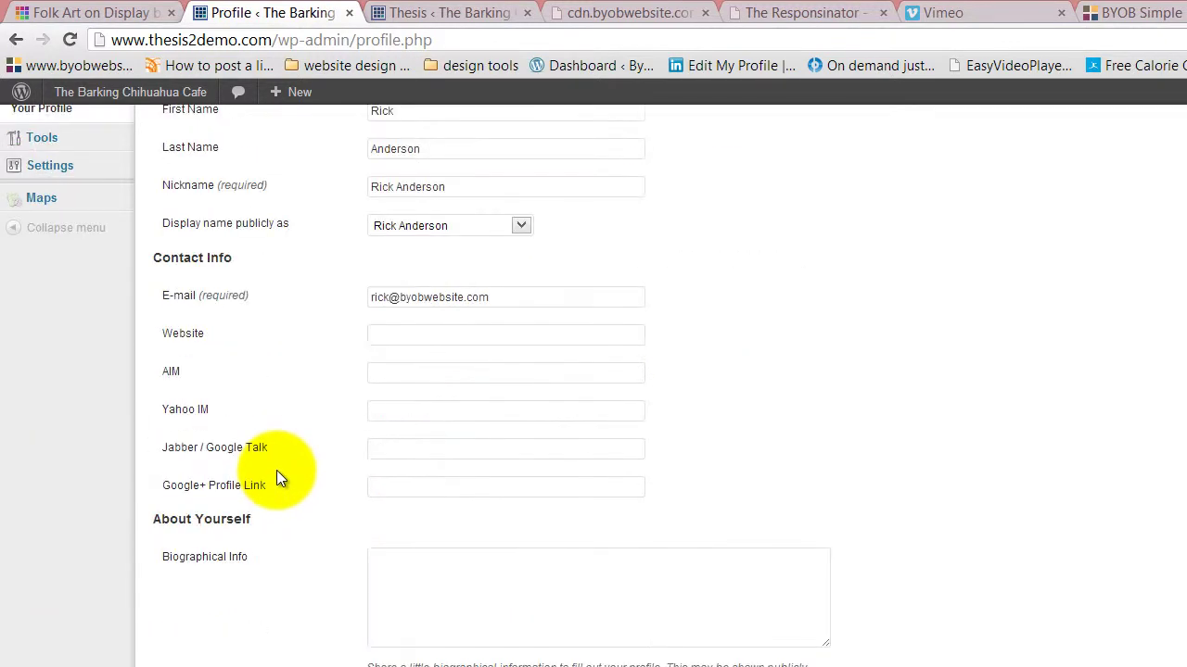
pyautogui.click(454, 592)
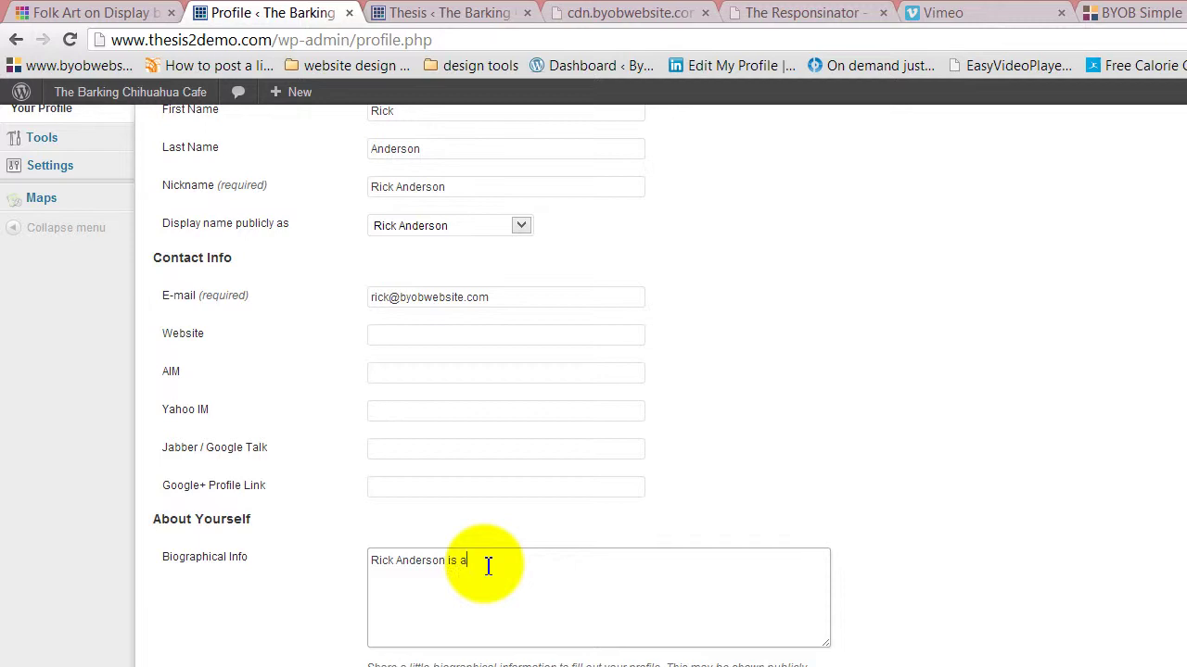
pyautogui.write('Rick Anderson is a real fine fellow')
pyautogui.scroll(-3, 484, 554)
pyautogui.click(163, 555)
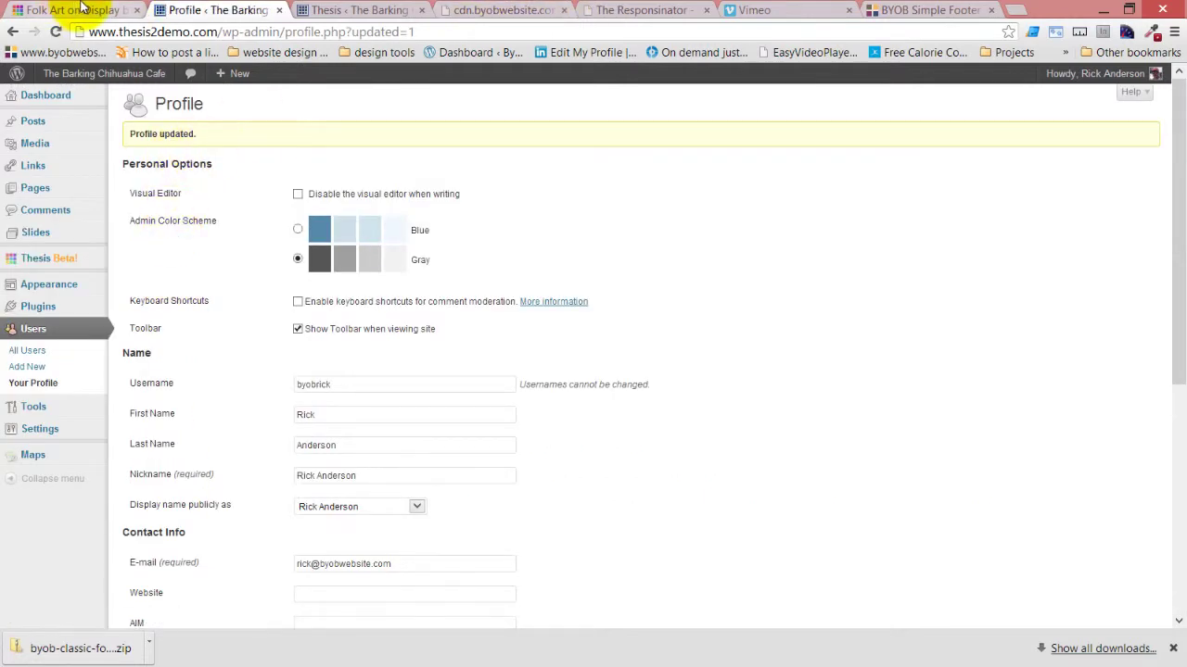
# Reload the folk art post and check the author description beneath its text and the byline under its title
pyautogui.click(48, 10)
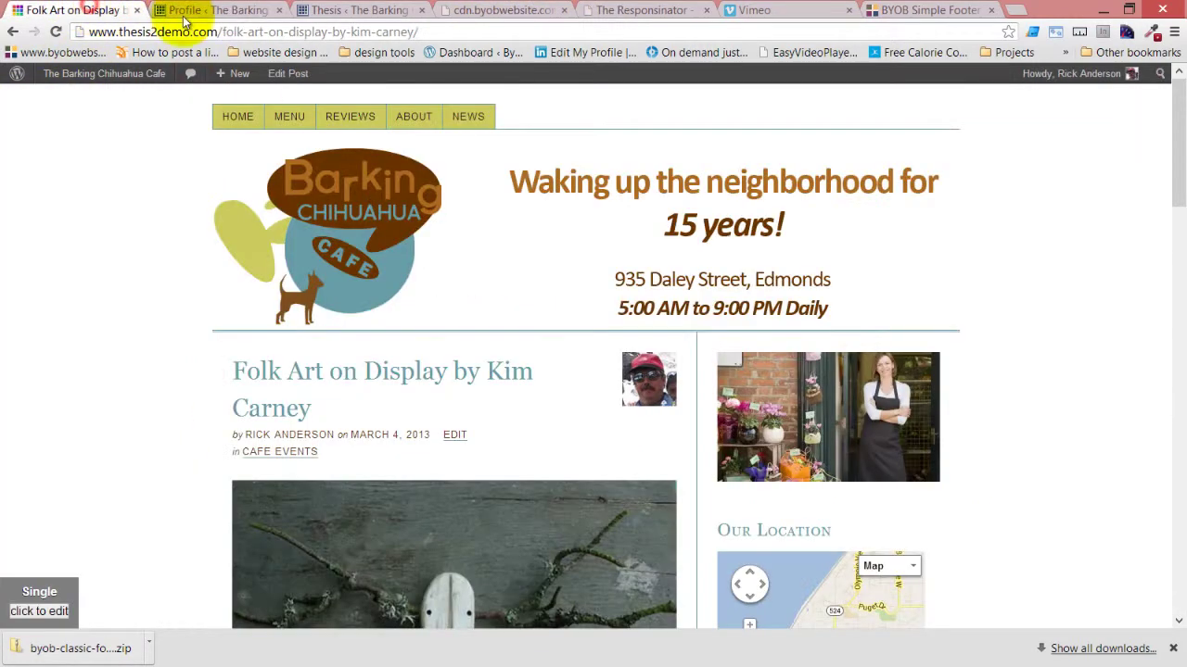
pyautogui.click(55, 33)
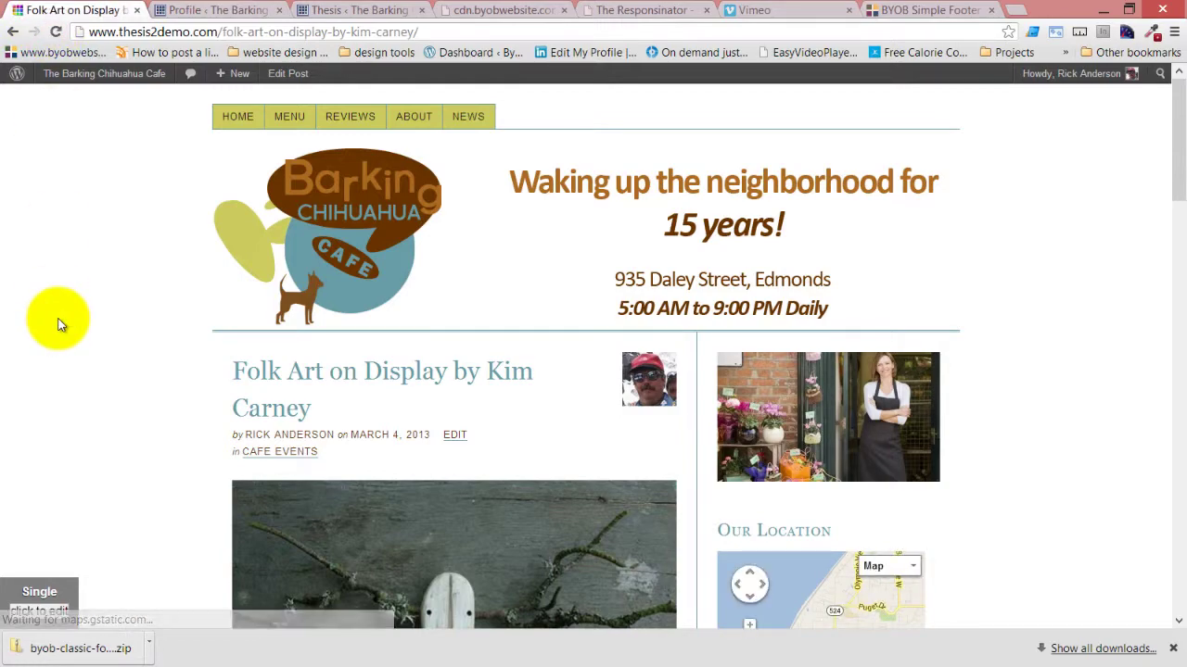
pyautogui.scroll(-15, 93, 342)
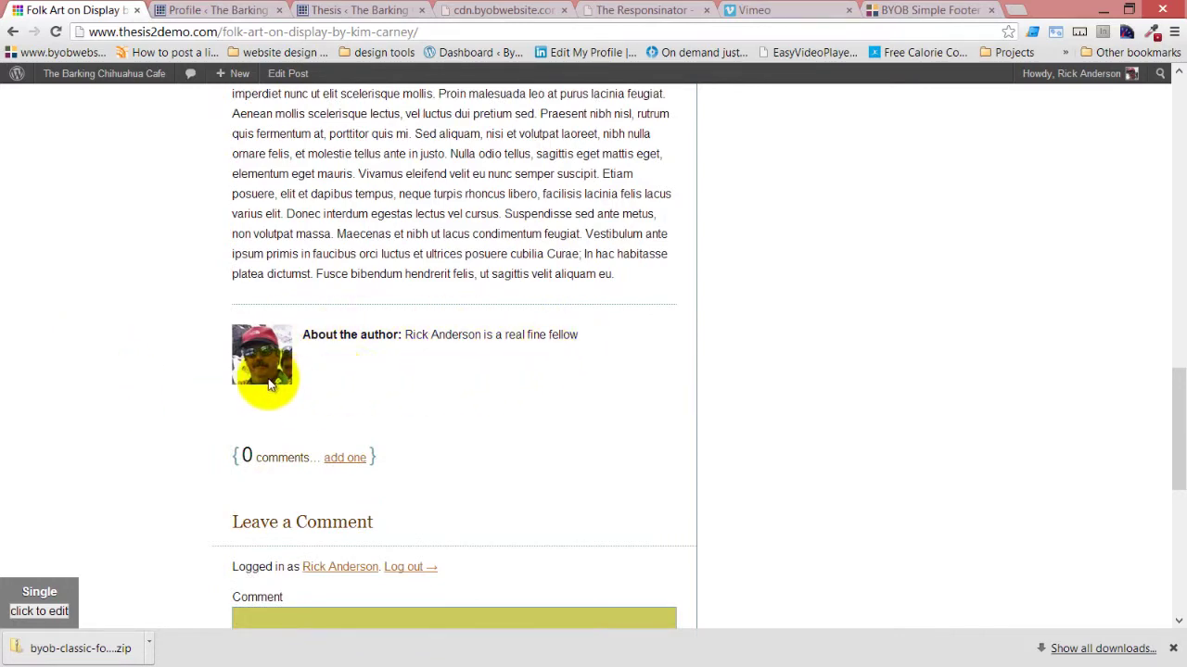
pyautogui.scroll(15, 216, 410)
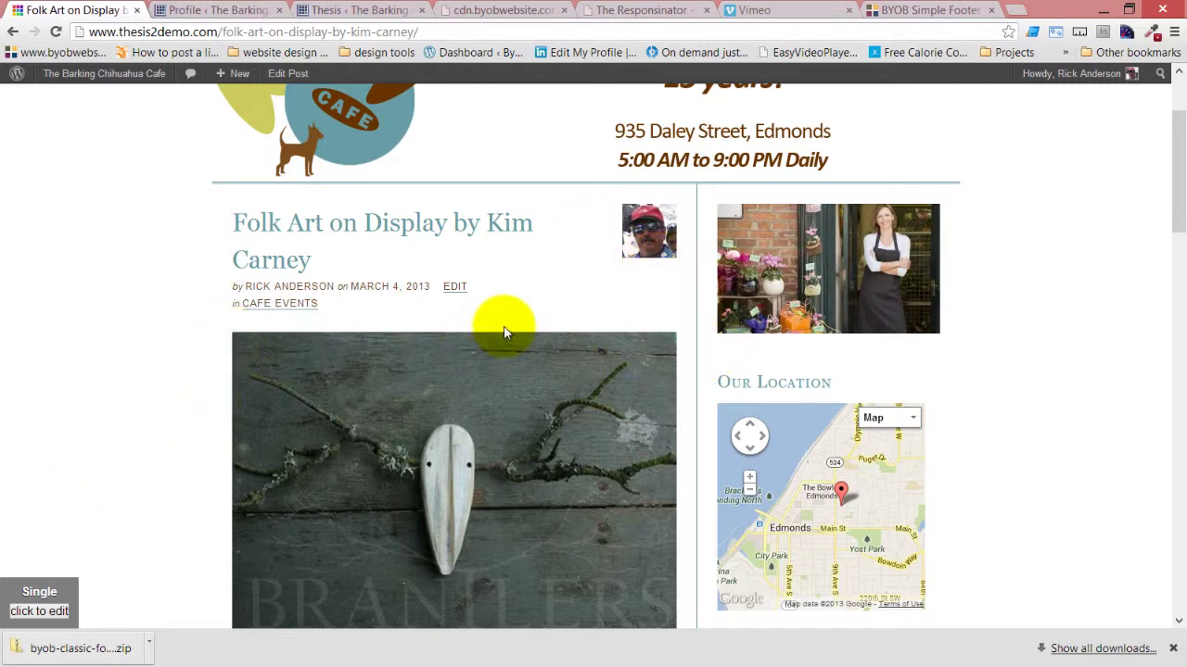
# Disable Author, Author avatar, Author description, Date and Categories in the skin's Post/Page Output options and save the display options
pyautogui.click(217, 9)
pyautogui.click(350, 9)
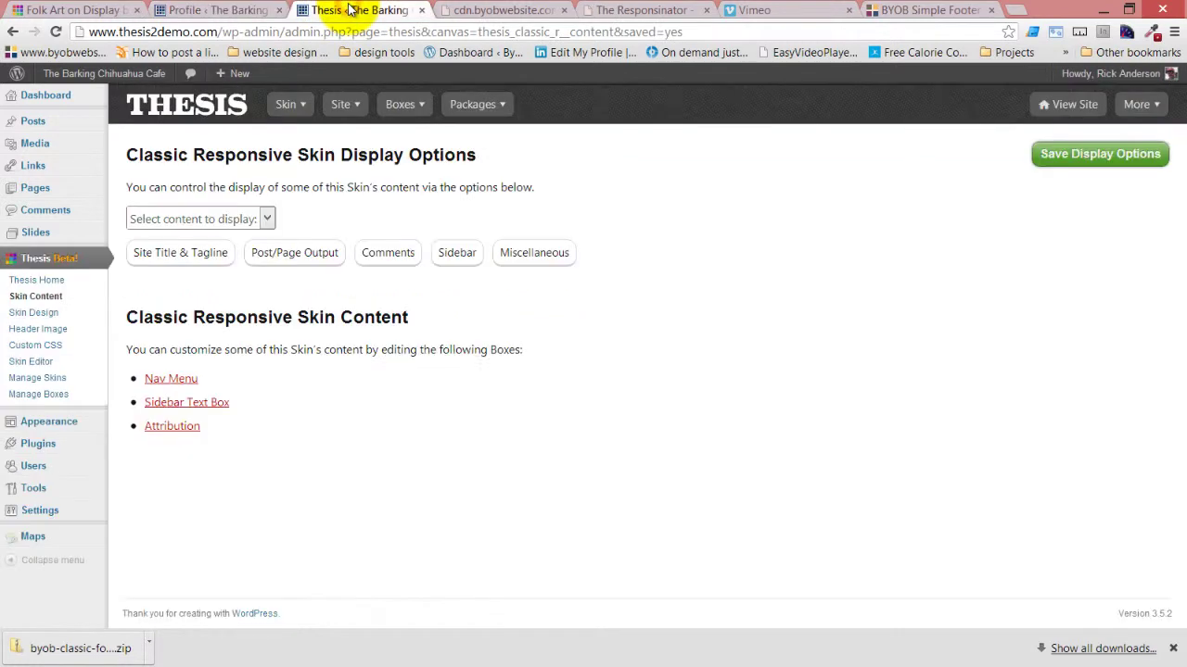
pyautogui.click(282, 269)
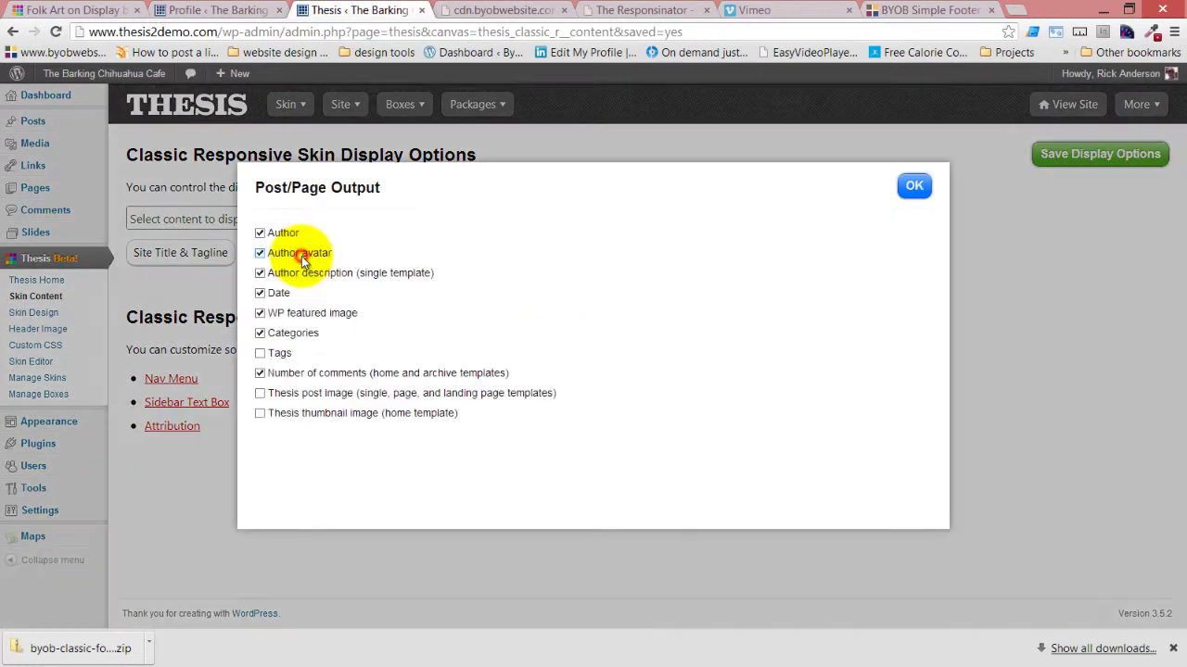
pyautogui.click(259, 231)
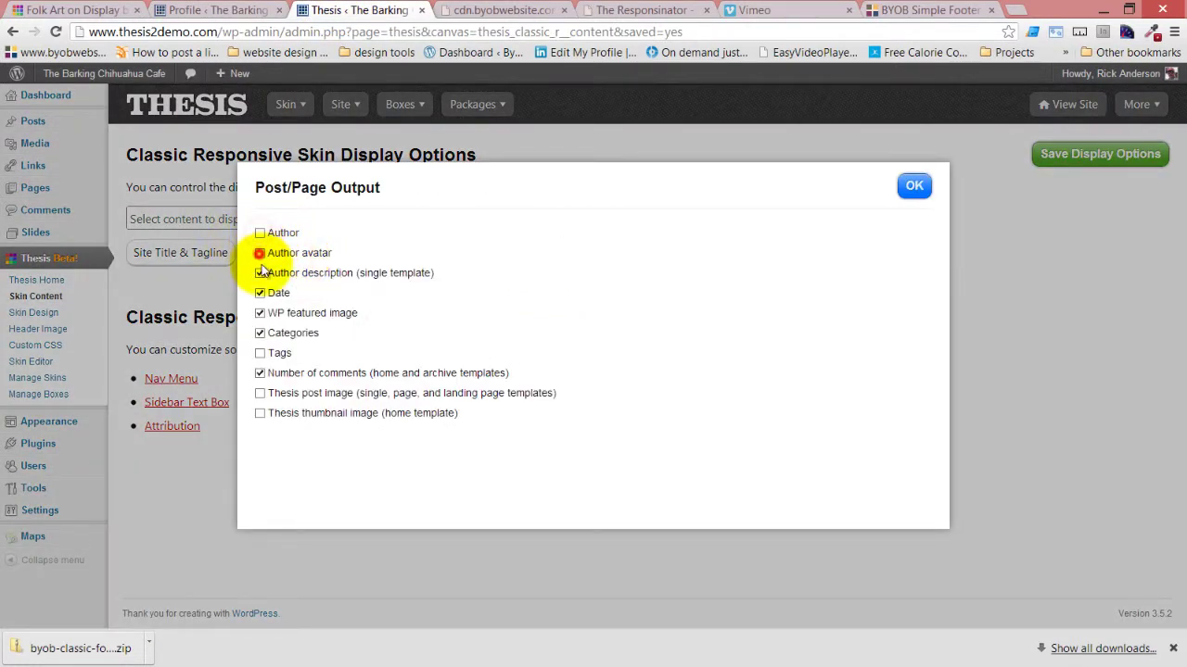
pyautogui.click(259, 252)
pyautogui.click(261, 272)
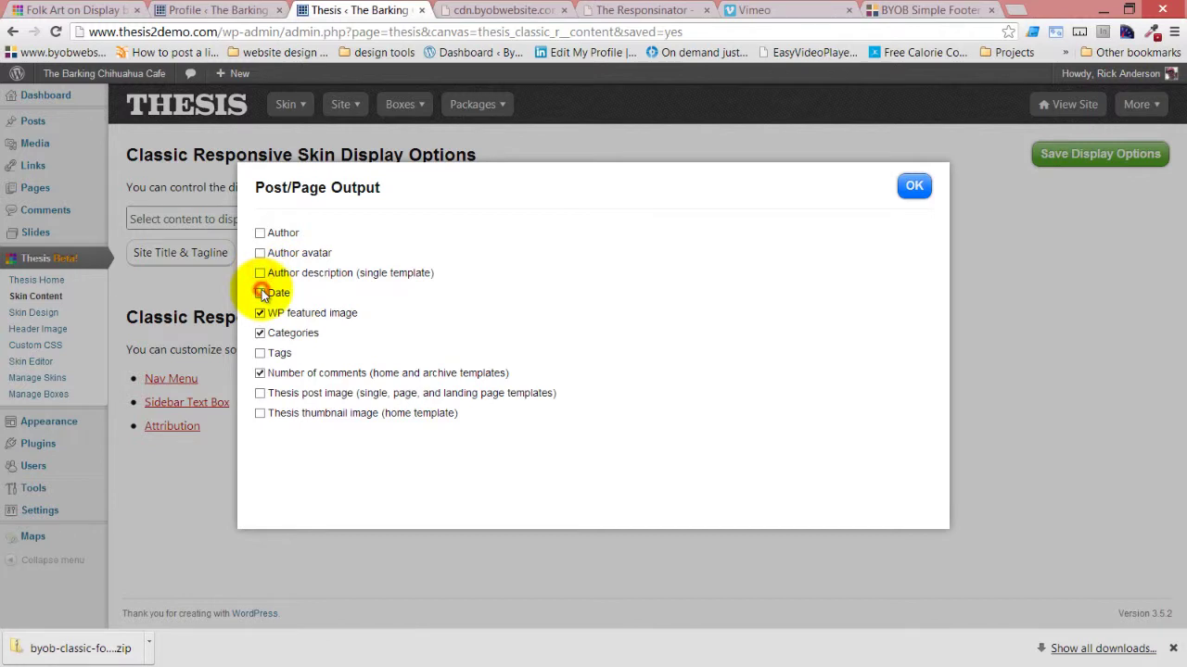
pyautogui.click(260, 333)
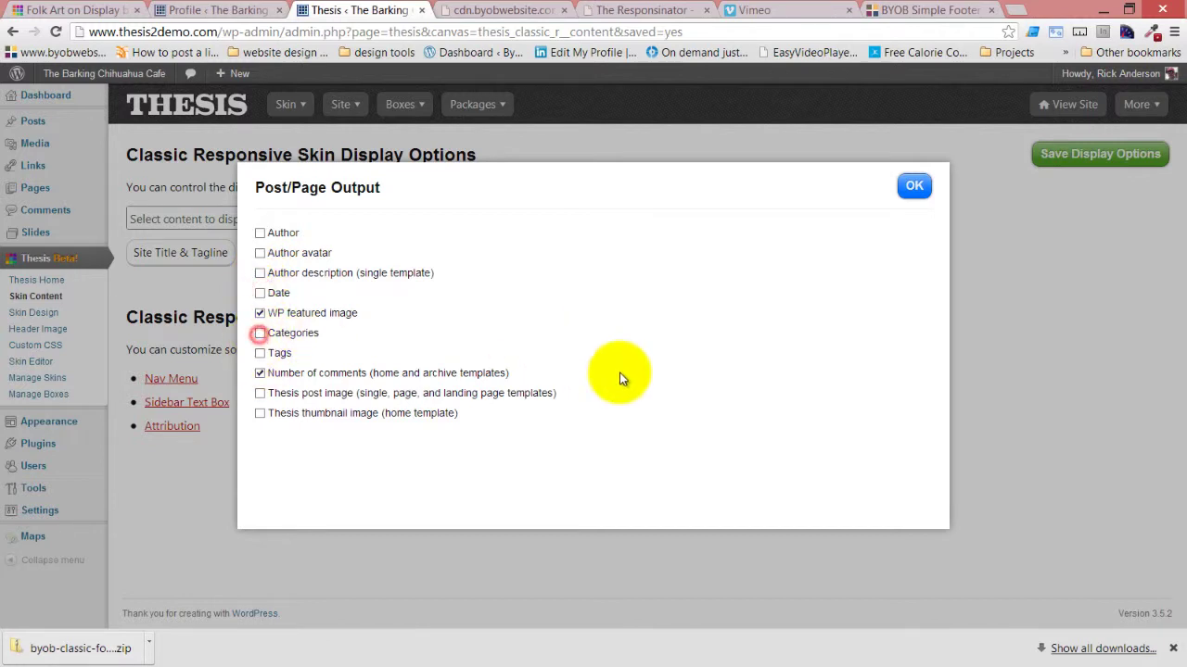
pyautogui.click(914, 189)
pyautogui.click(1083, 154)
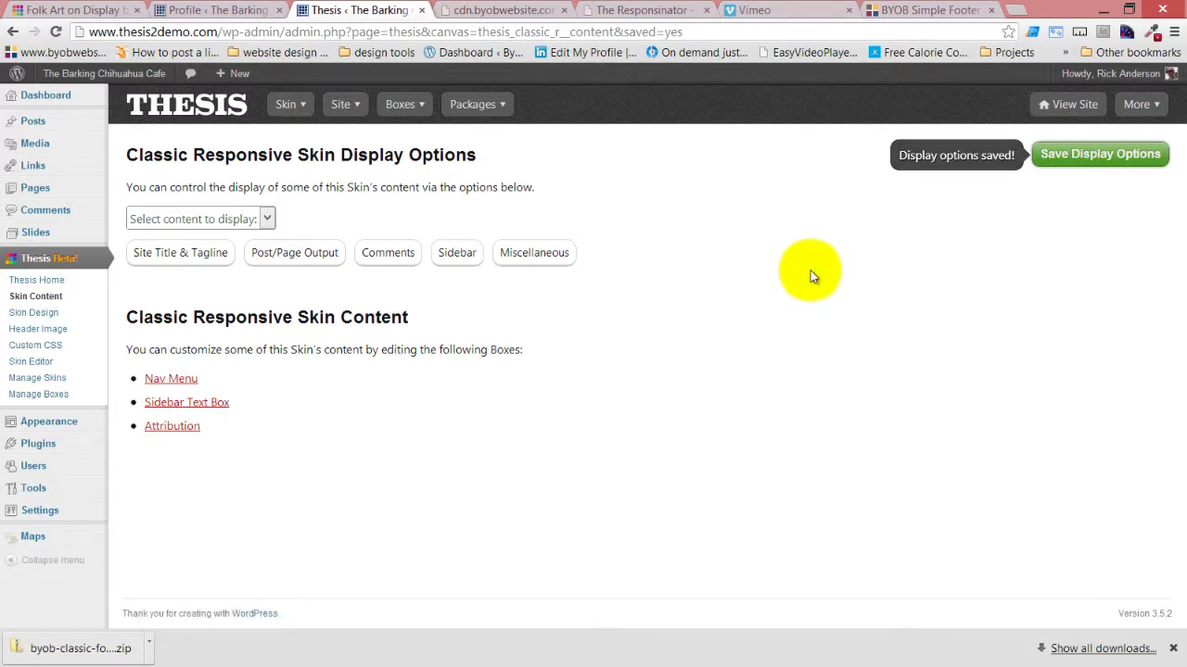
# Reload the folk art post and check the area around its title and featured image
pyautogui.click(164, 9)
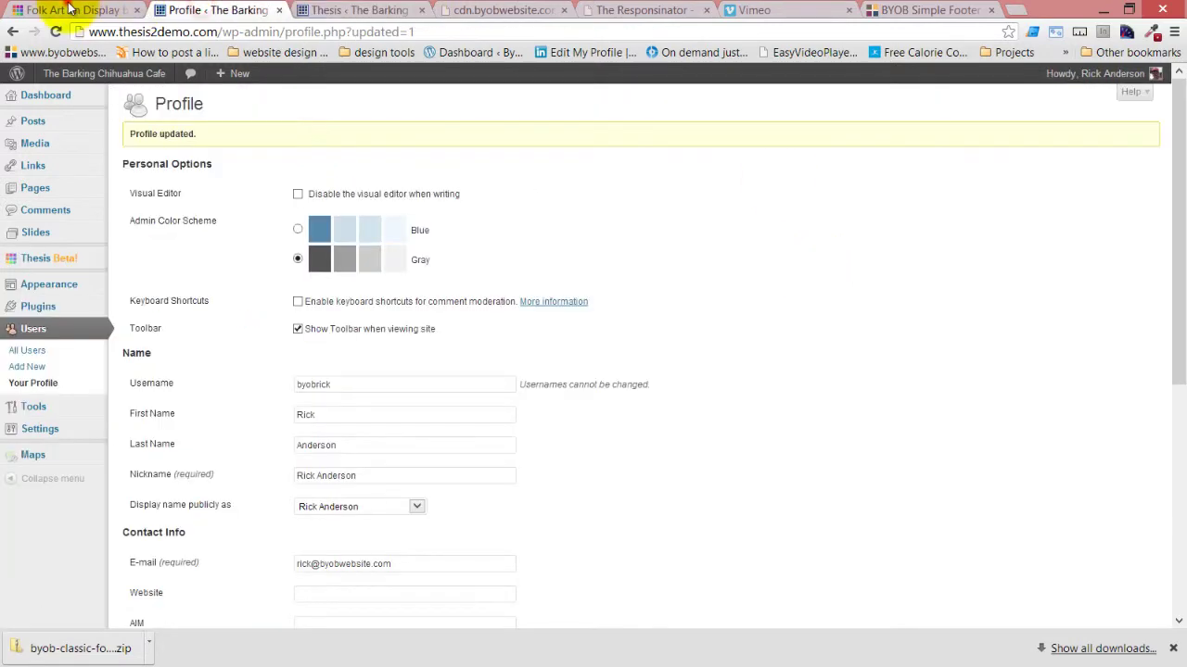
pyautogui.click(48, 9)
pyautogui.click(55, 33)
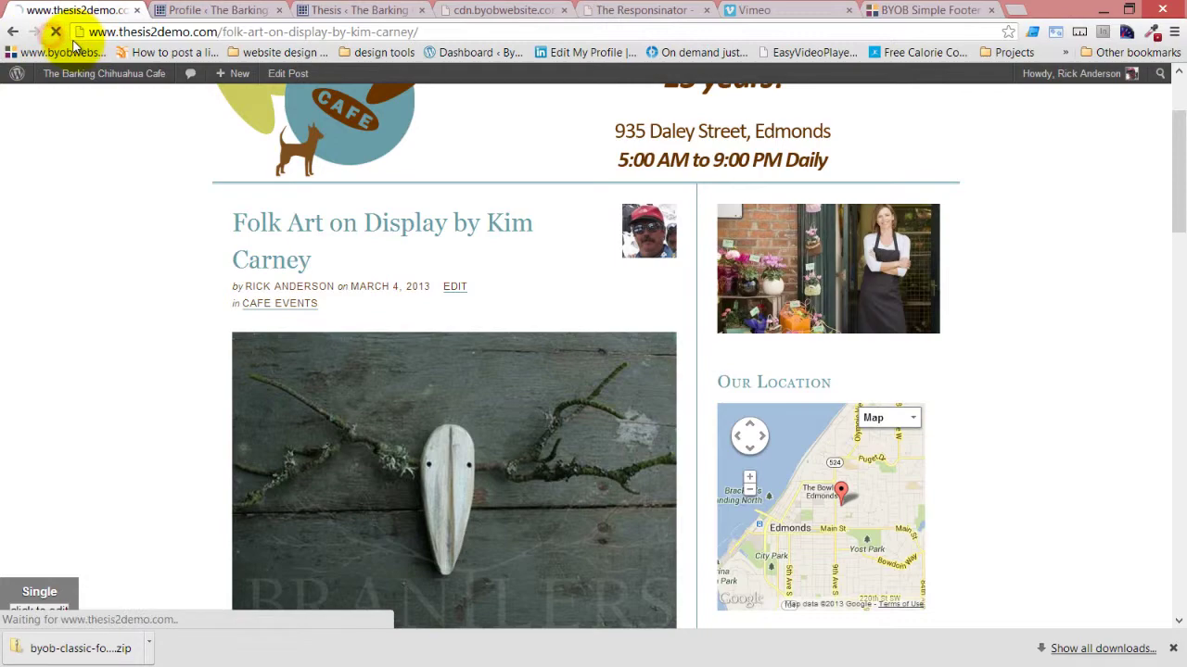
pyautogui.scroll(-4, 89, 185)
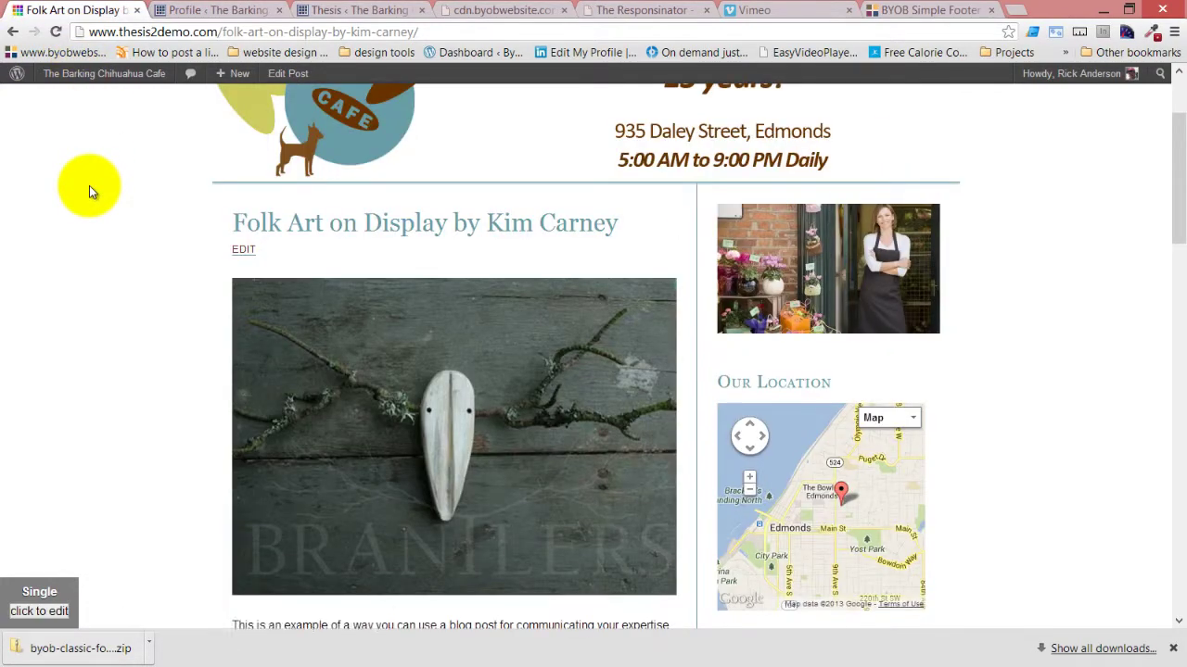
pyautogui.scroll(2, 89, 185)
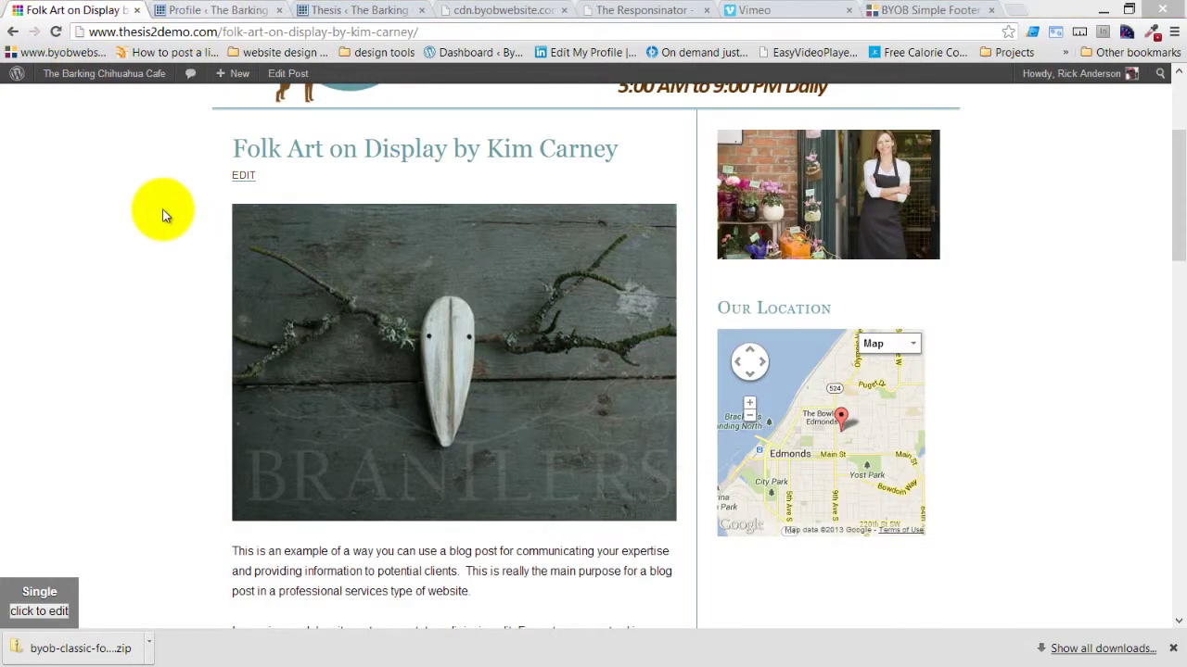
pyautogui.scroll(3, 161, 213)
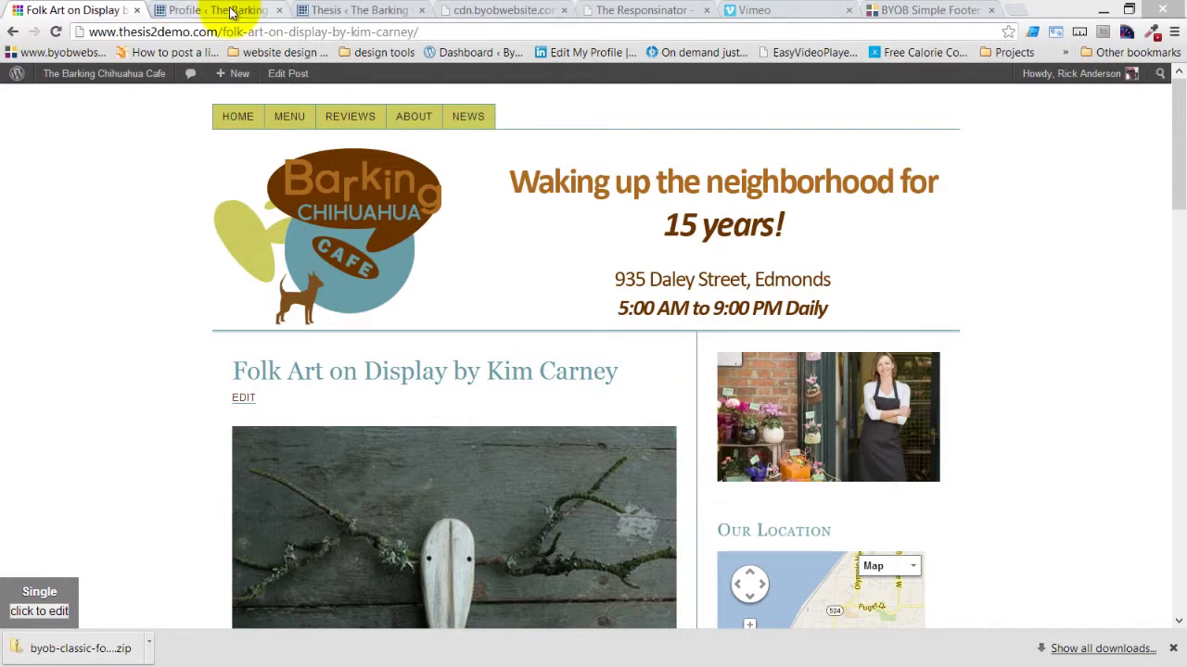
# Switch Iconic Classic Responsive Skin curly braces off and back on in the skin's Miscellaneous display options
pyautogui.click(369, 10)
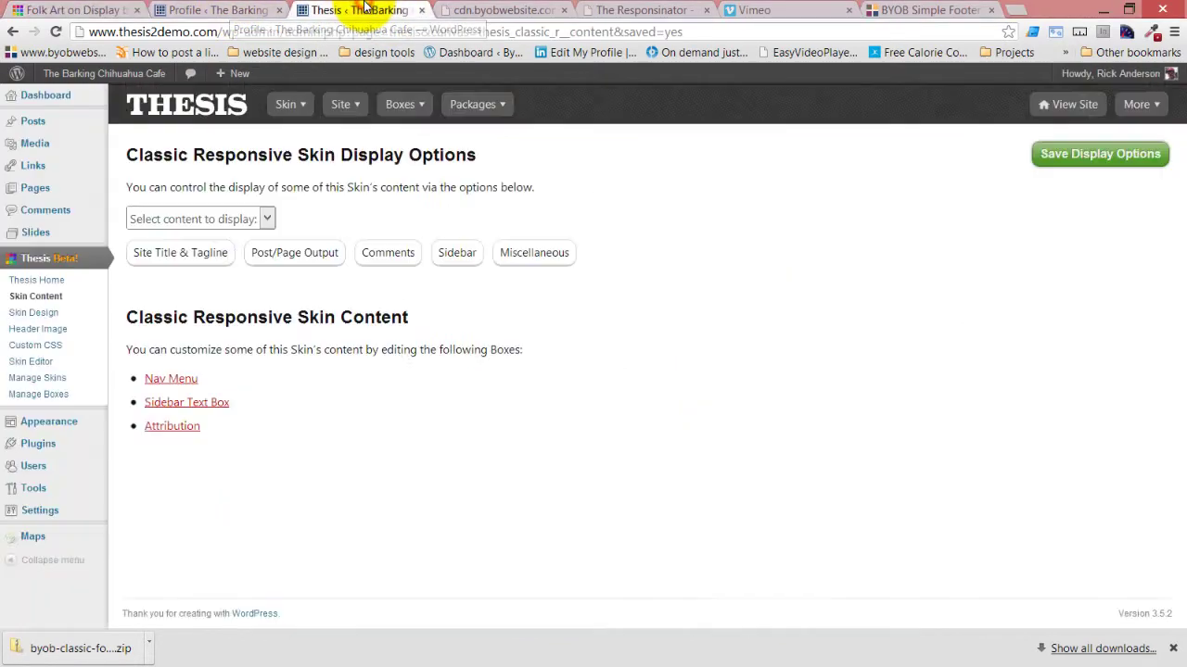
pyautogui.click(536, 263)
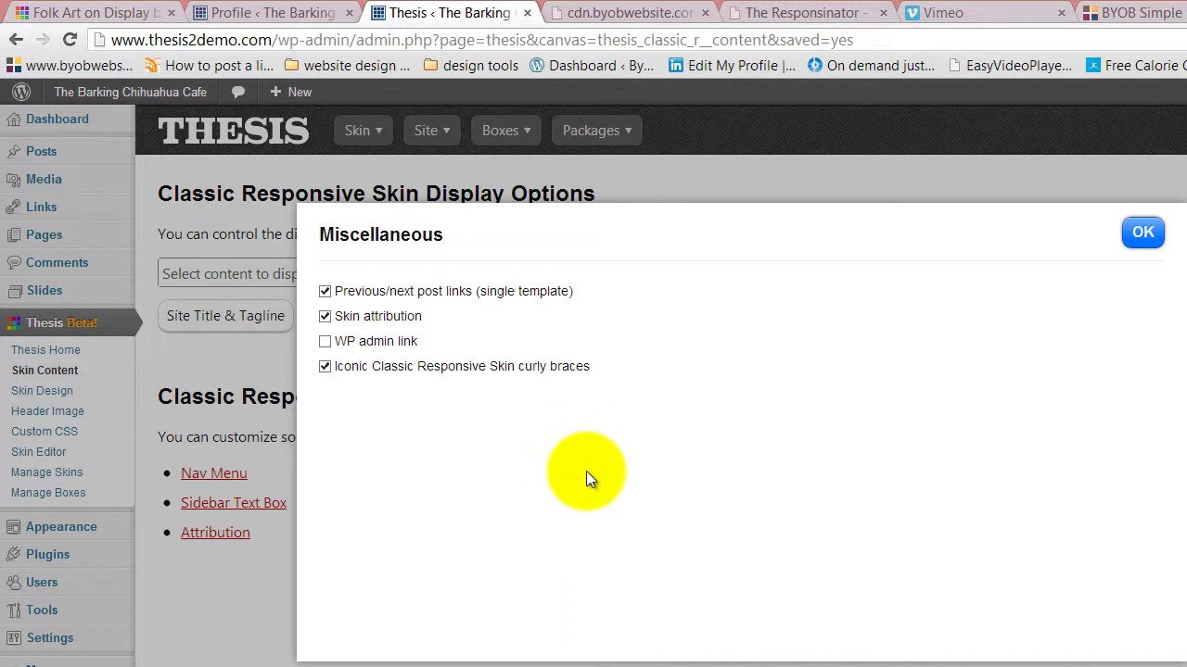
pyautogui.click(323, 368)
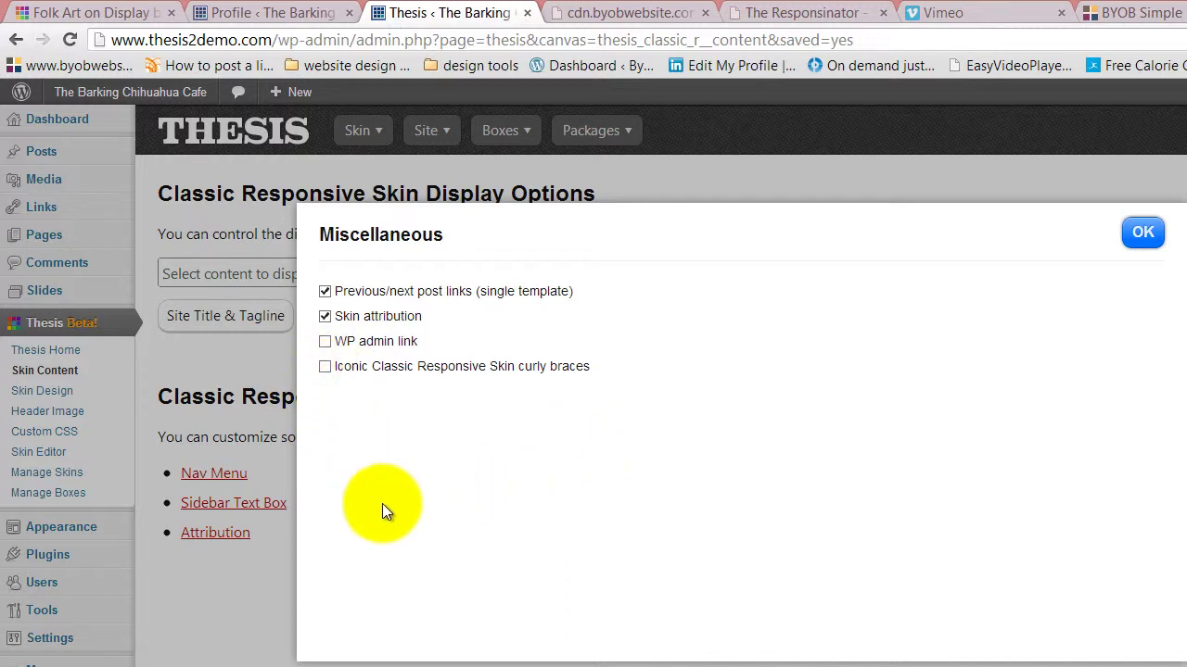
pyautogui.click(323, 368)
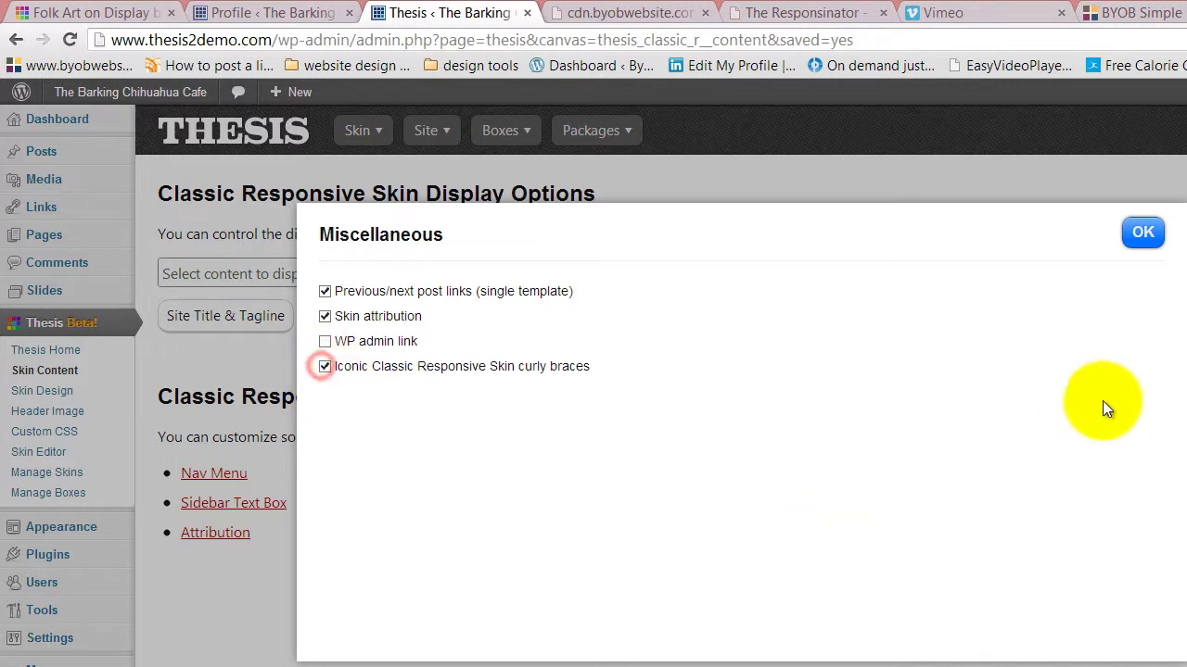
pyautogui.click(1141, 235)
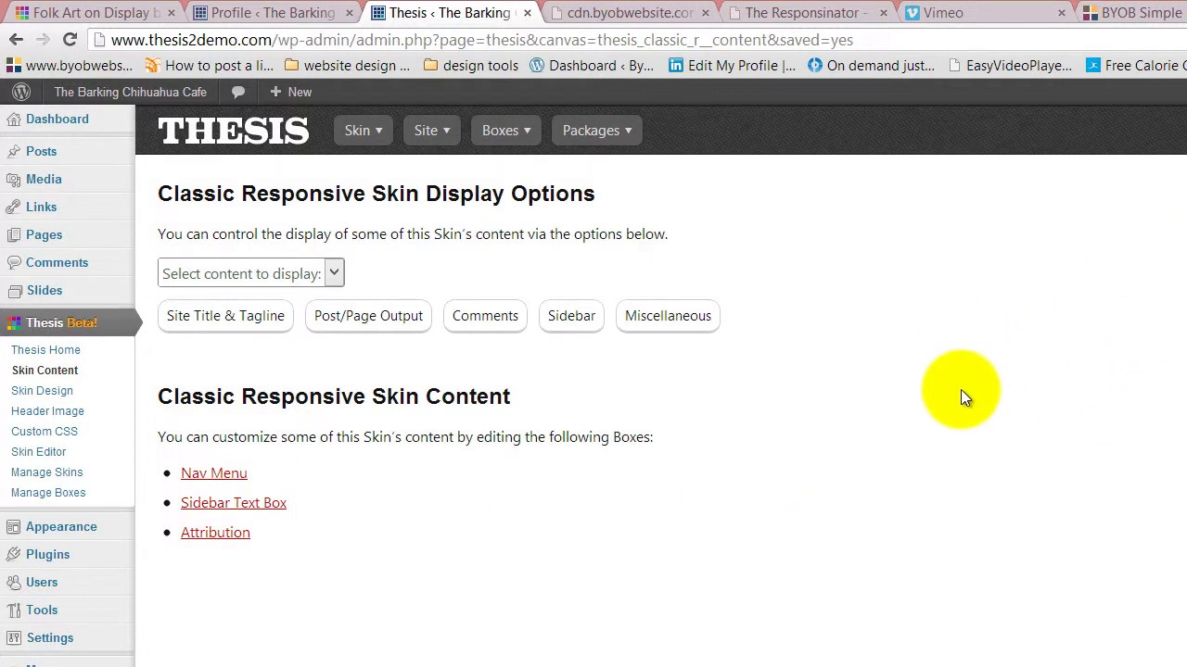
# Review the skin's Comments display options and its Site Title & Tagline options
pyautogui.click(483, 316)
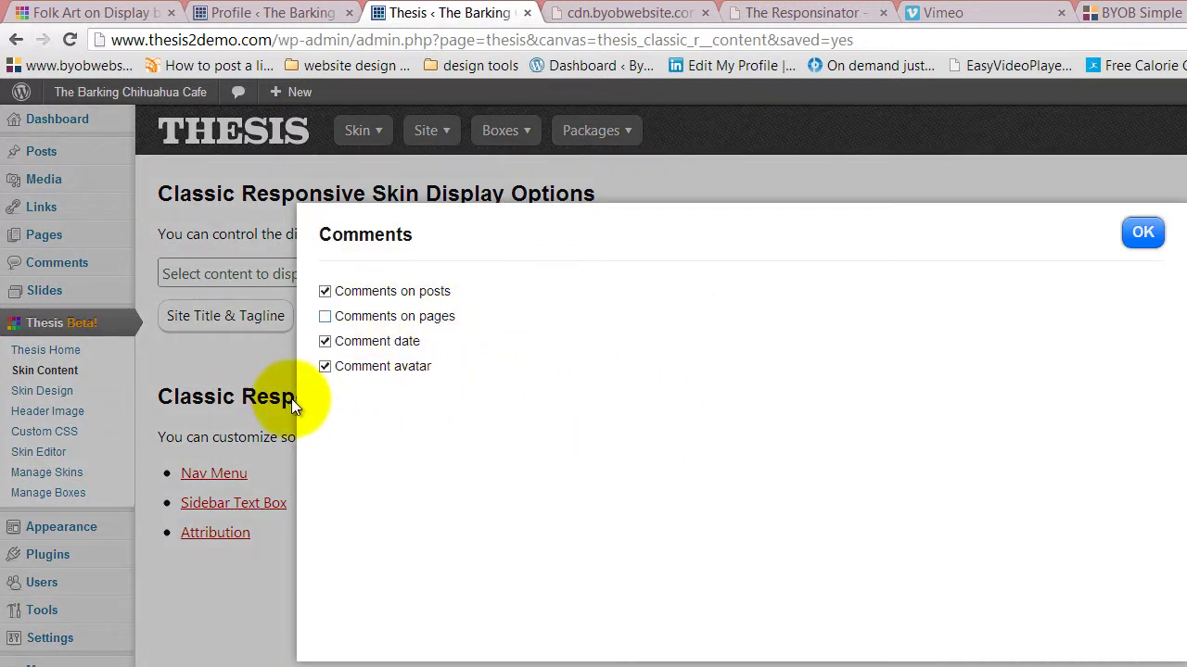
pyautogui.click(1130, 241)
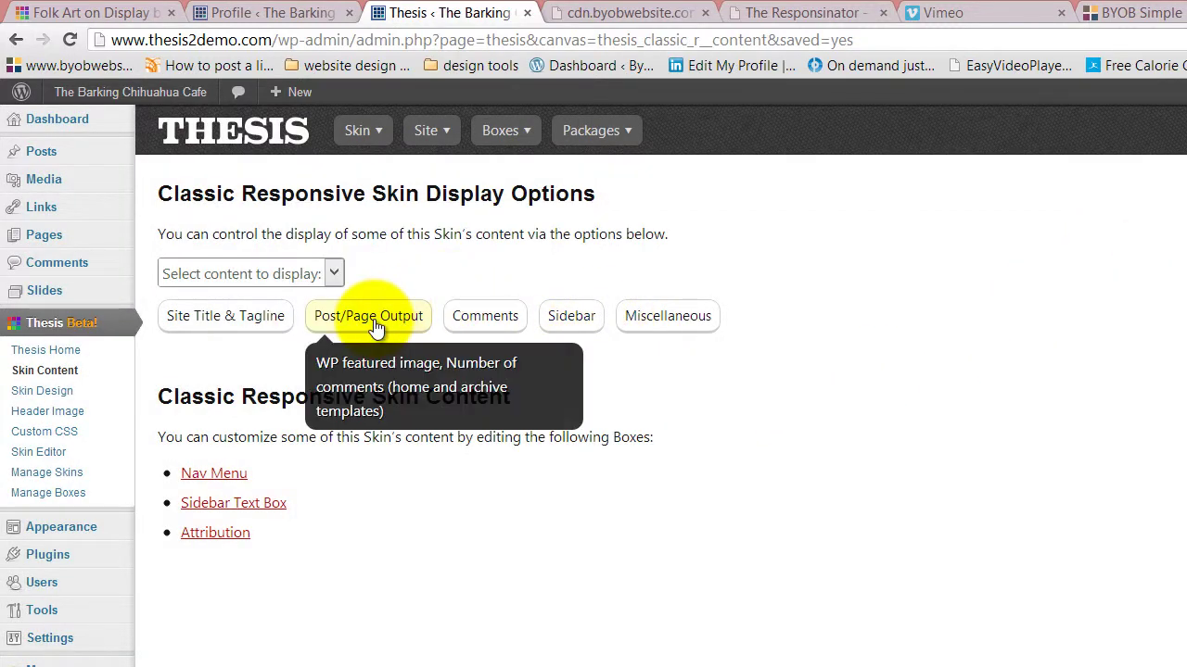
pyautogui.click(250, 317)
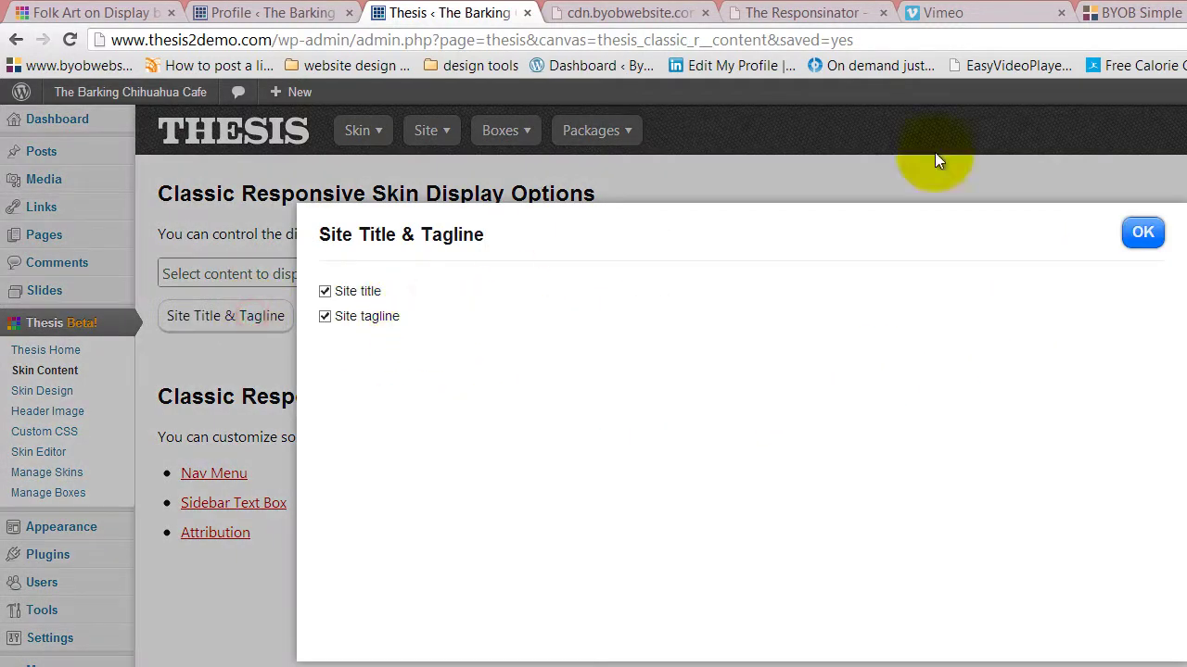
pyautogui.click(1142, 233)
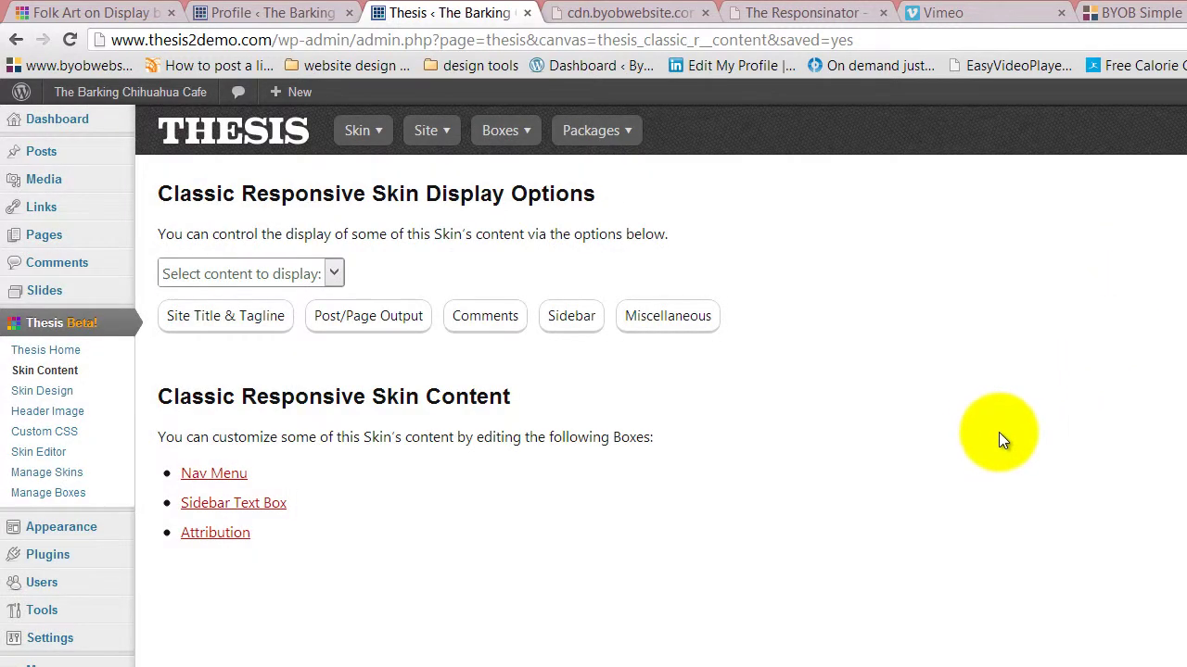